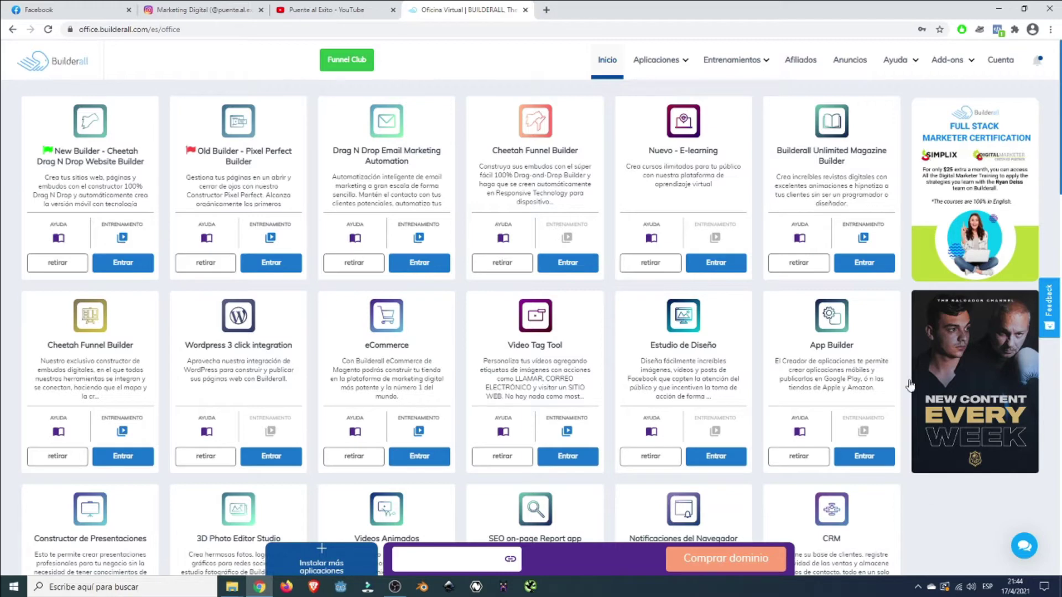
Open Builderall's Telegram automation application from the email and management (Correo Electrónico y Gestión) applications.
{"action": "left_click", "coordinate": [664, 67]}
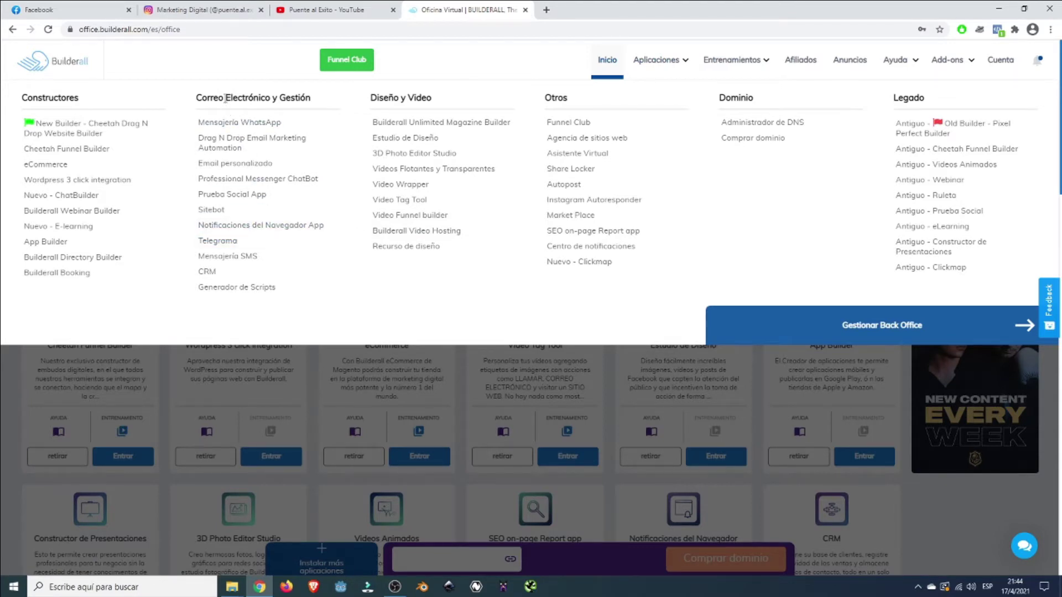
{"action": "left_click", "coordinate": [218, 241]}
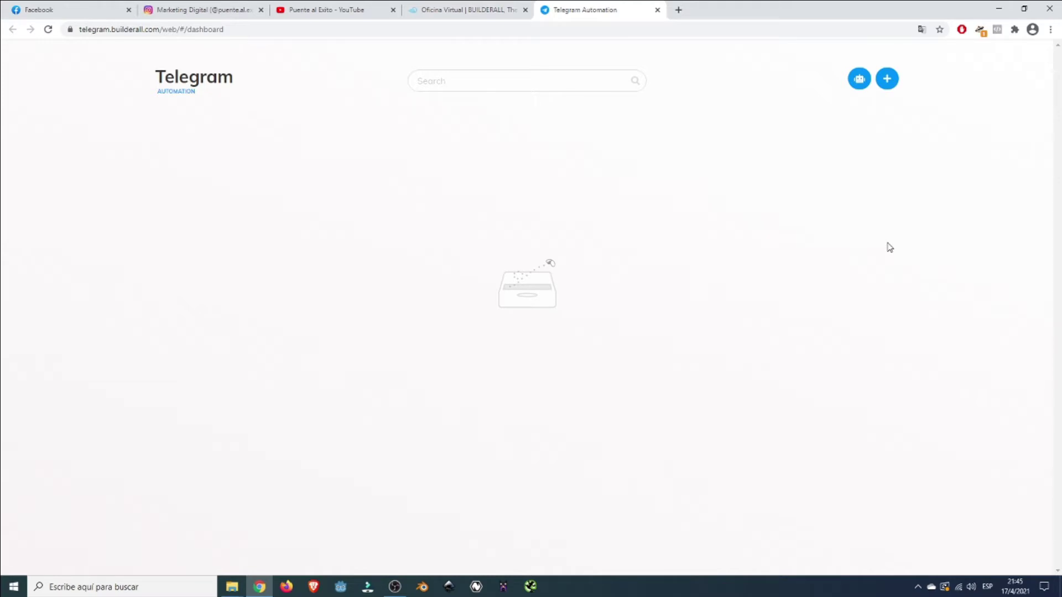
{"action": "left_click", "coordinate": [861, 82]}
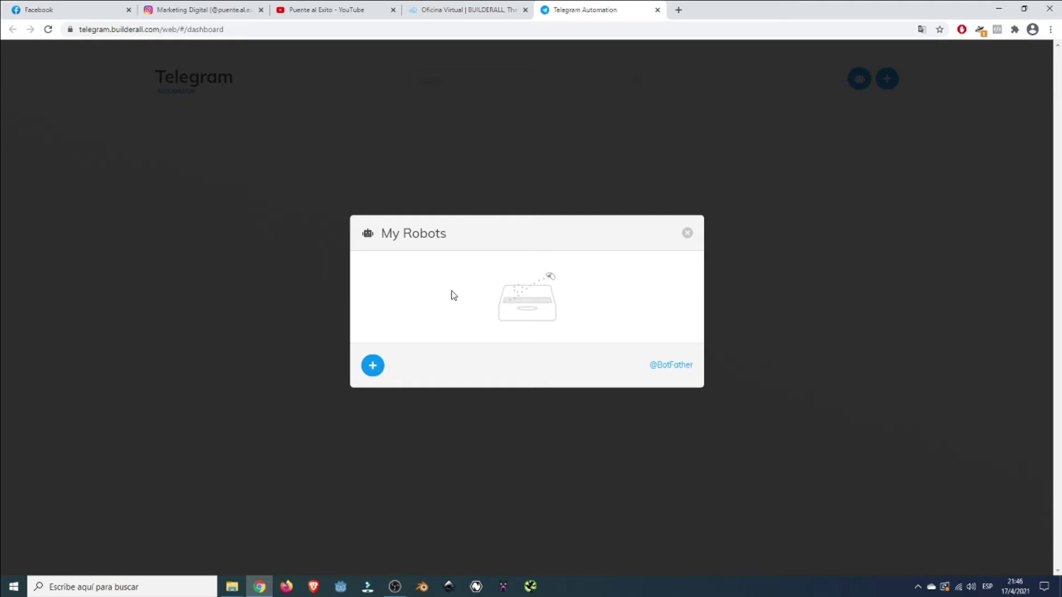
{"action": "left_click", "coordinate": [376, 372]}
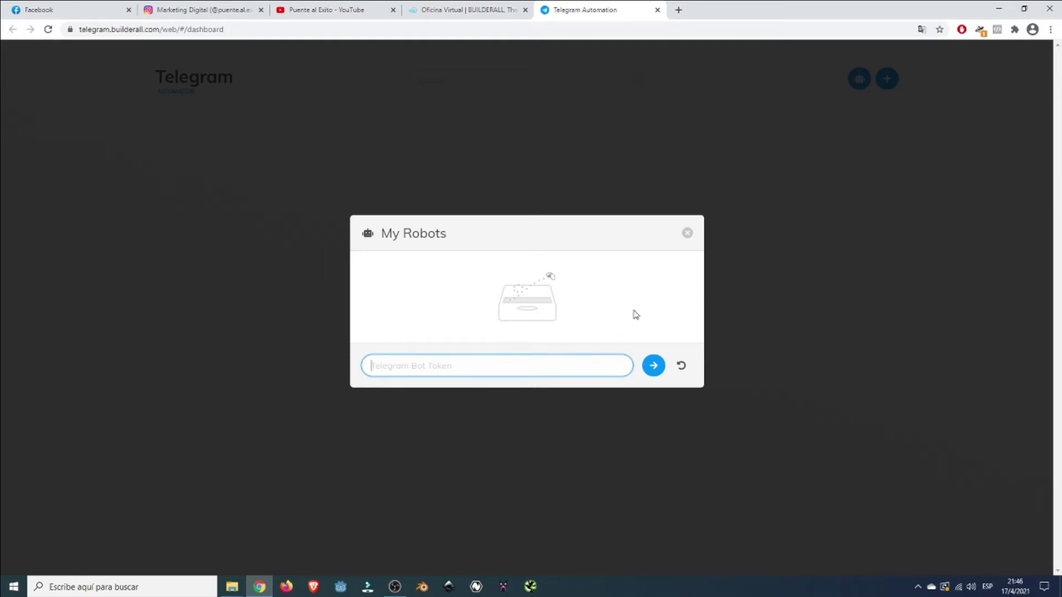
{"action": "left_click", "coordinate": [687, 233]}
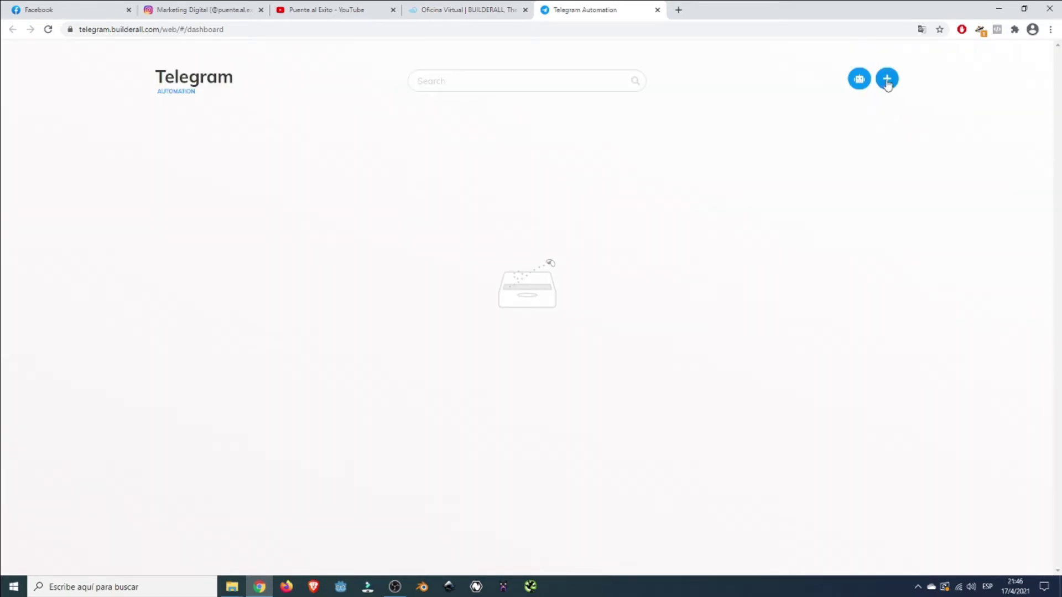
{"action": "left_click", "coordinate": [887, 82]}
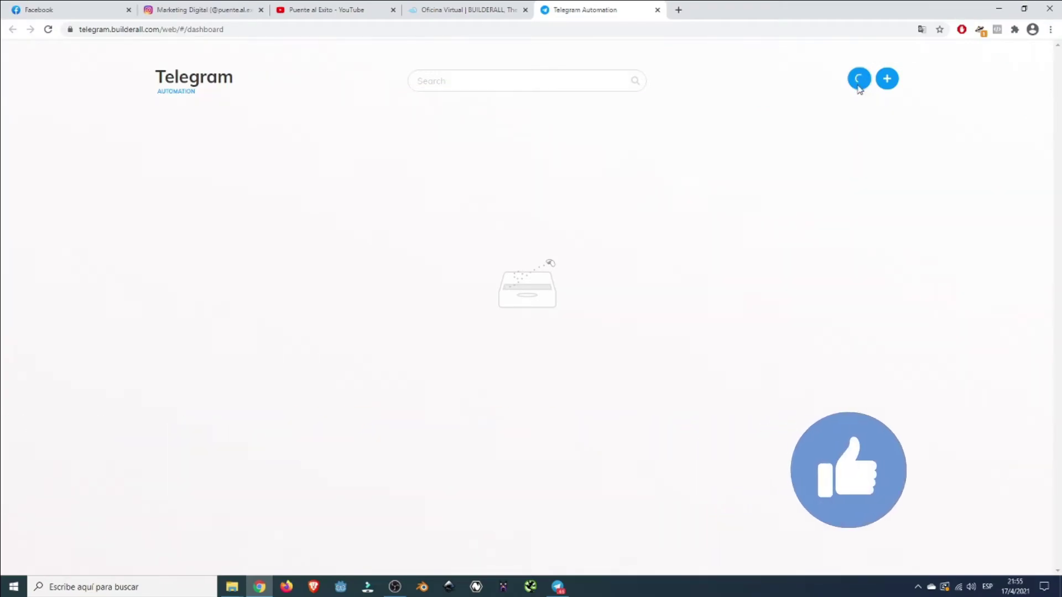
{"action": "left_click", "coordinate": [864, 89]}
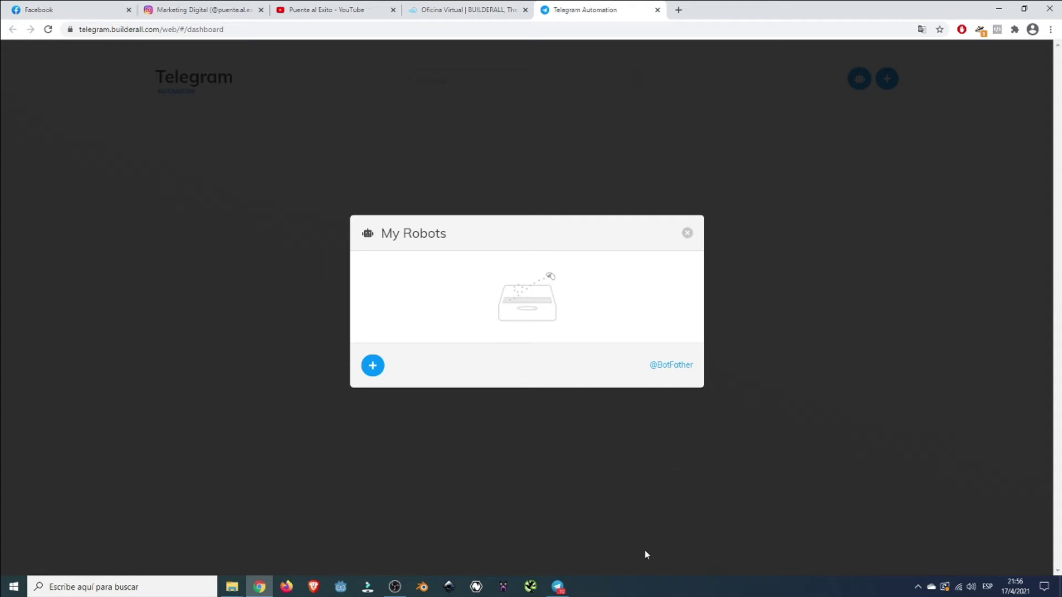
{"action": "mouse_move", "coordinate": [563, 592]}
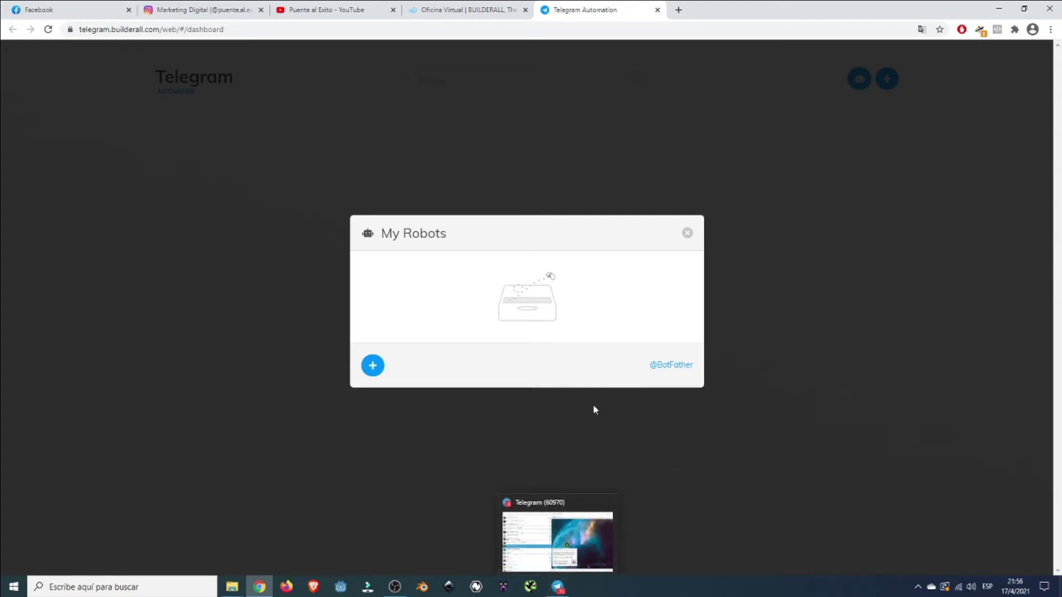
{"action": "left_click", "coordinate": [676, 367]}
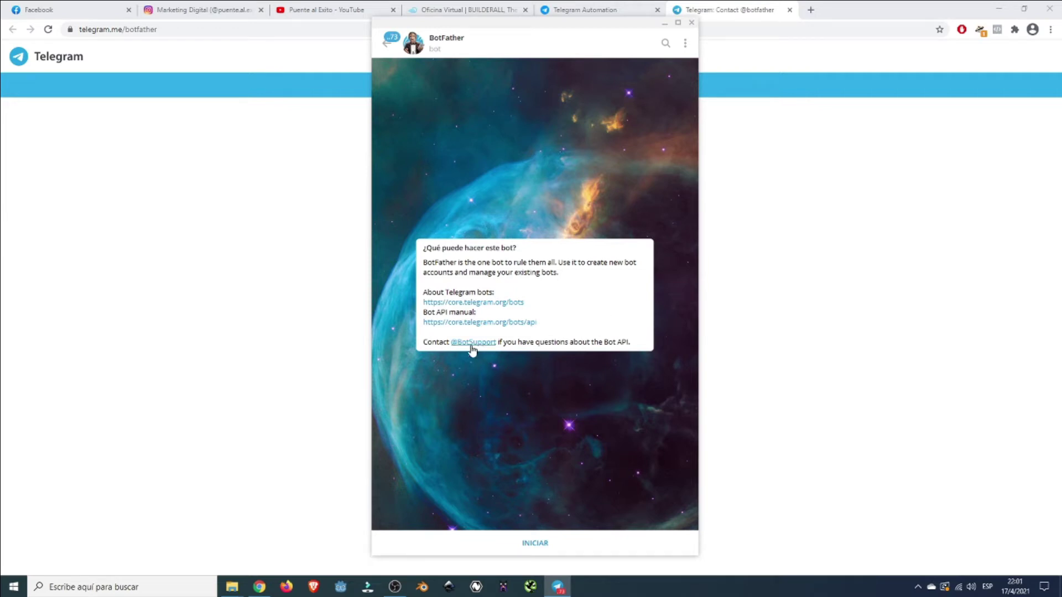
{"action": "left_click", "coordinate": [547, 554]}
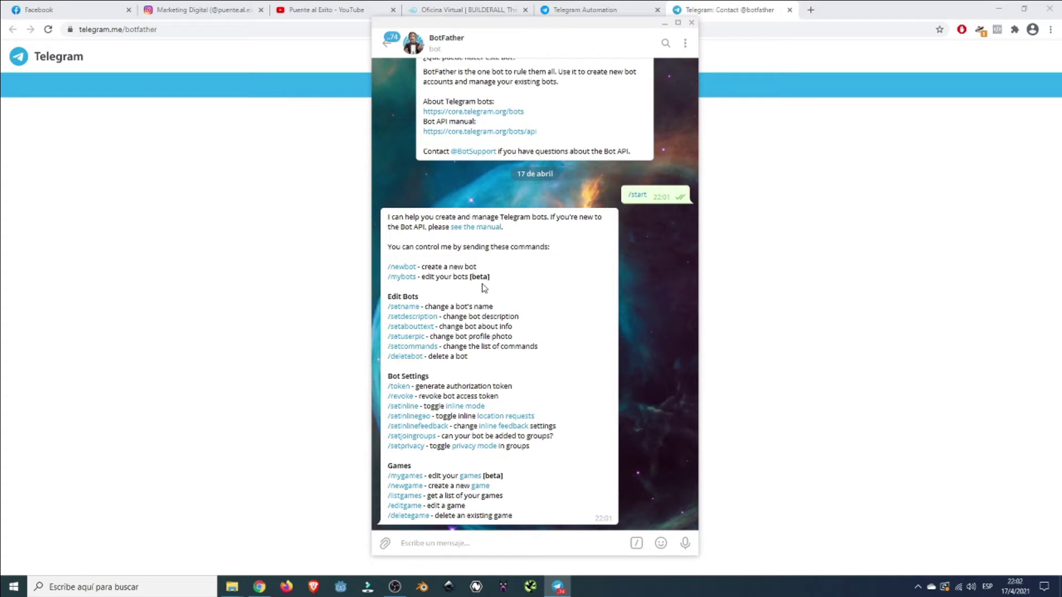
Request a new bot from BotFather with /newbot and name it "Puente al Exito".
{"action": "left_click_drag", "start_coordinate": [492, 277], "coordinate": [474, 282]}
{"action": "left_click", "coordinate": [569, 389]}
{"action": "type", "text": "/"}
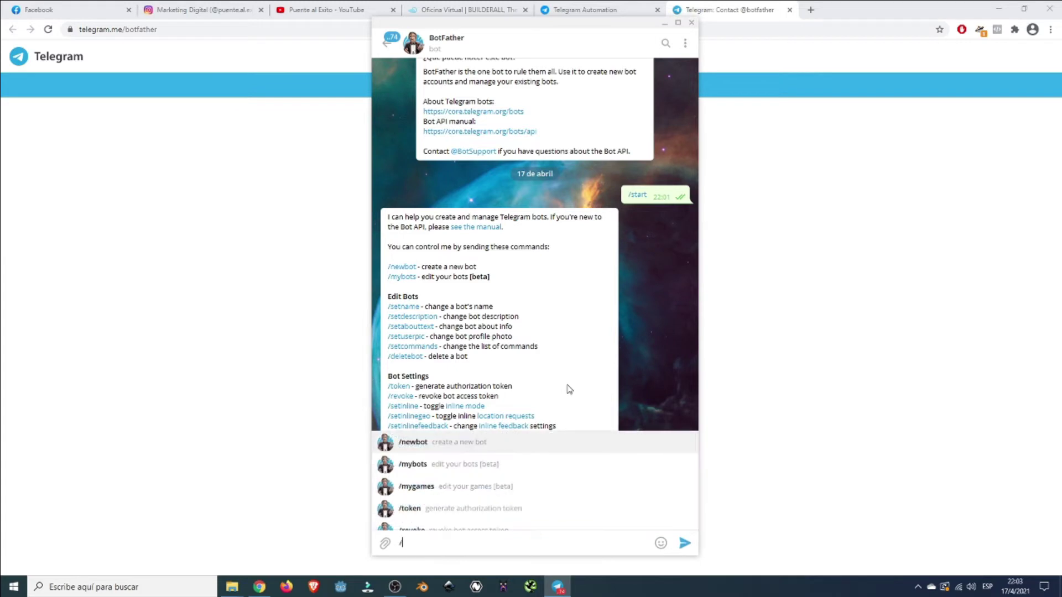
{"action": "type", "text": "newbot"}
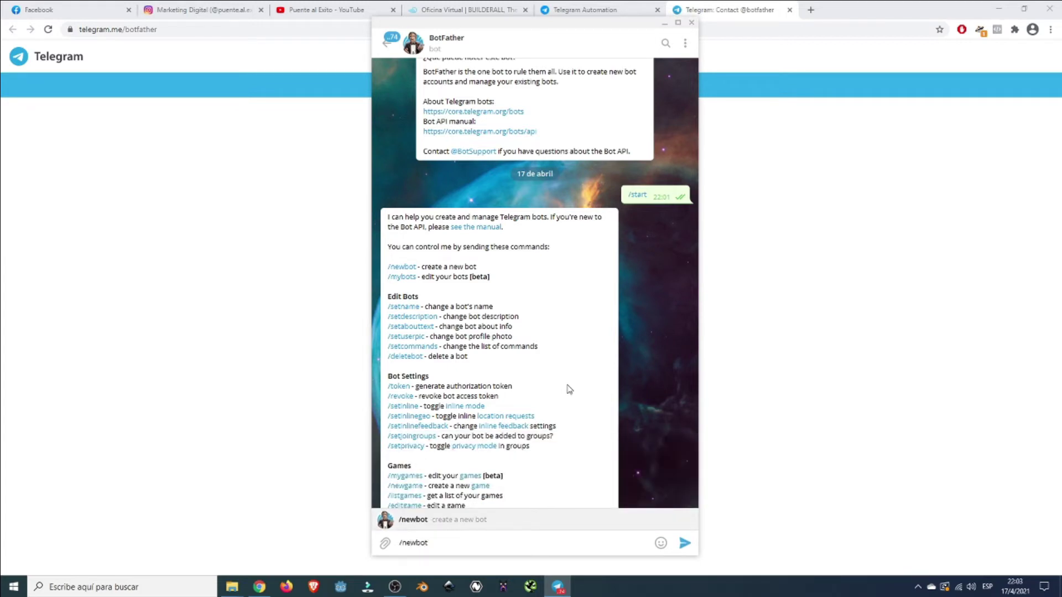
{"action": "key", "text": "Return"}
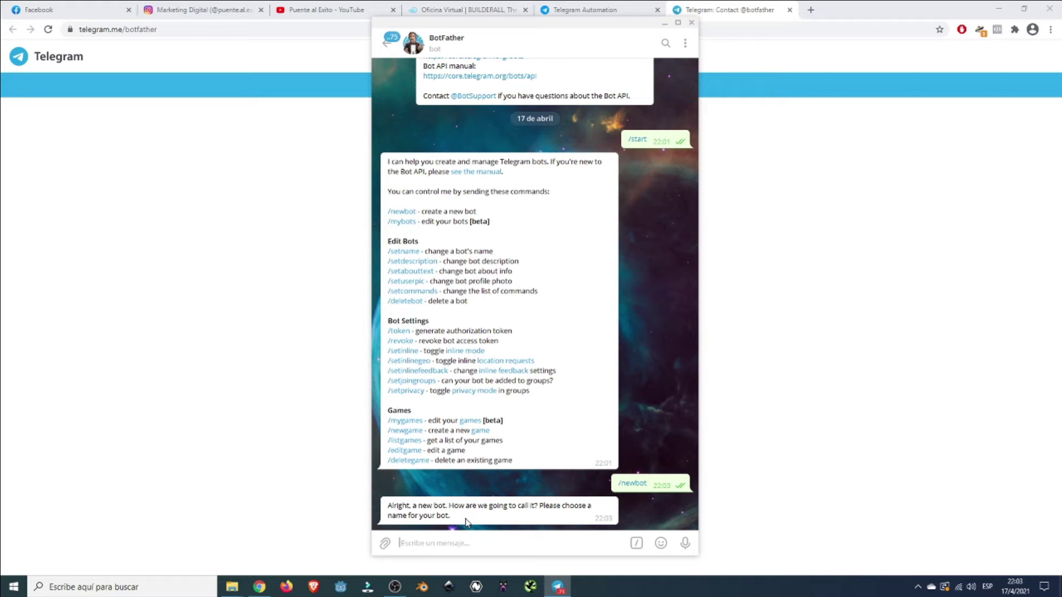
{"action": "type", "text": "Puente al Exito"}
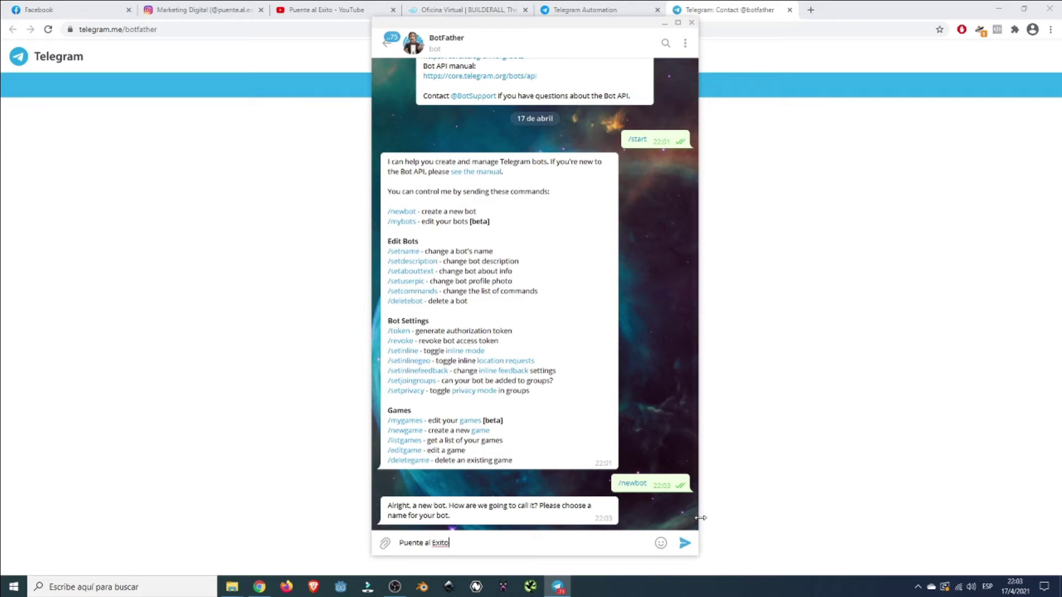
{"action": "left_click", "coordinate": [686, 545]}
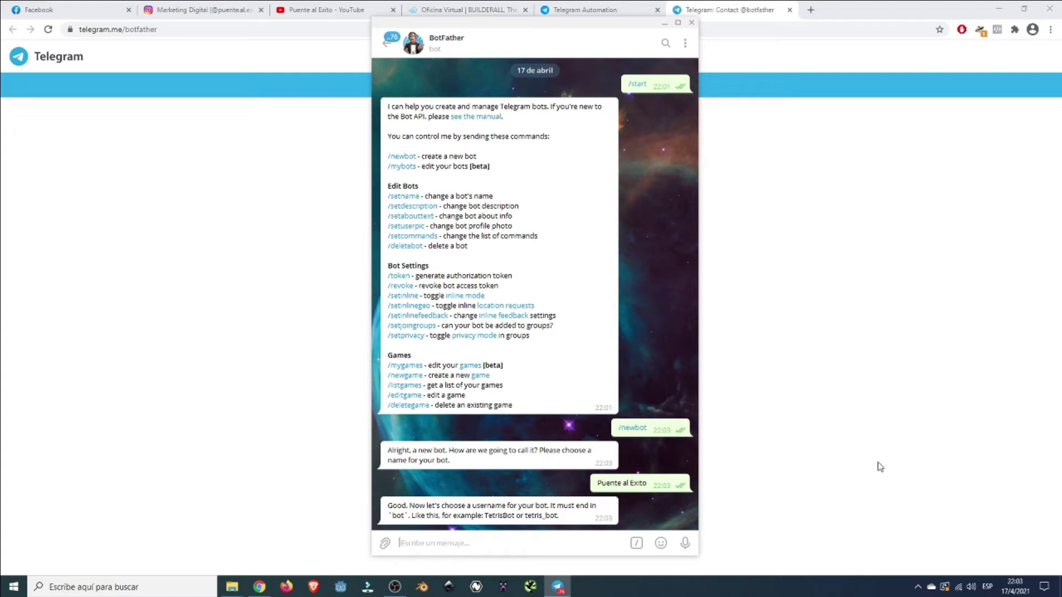
Give the new bot the username puentealexito_bot.
{"action": "type", "text": "puentealexito"}
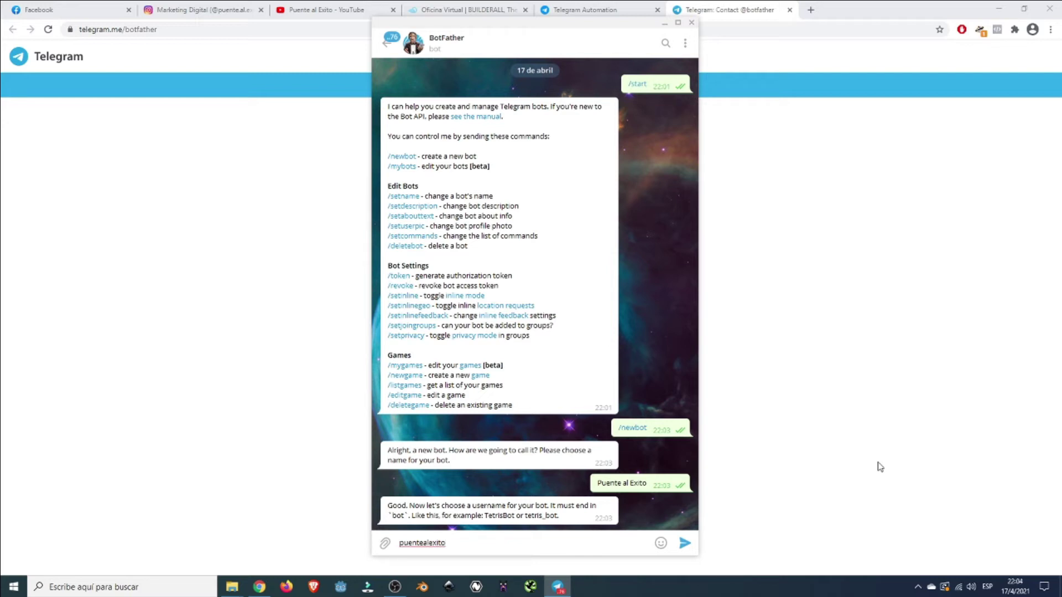
{"action": "type", "text": "_bot"}
{"action": "left_click", "coordinate": [684, 543]}
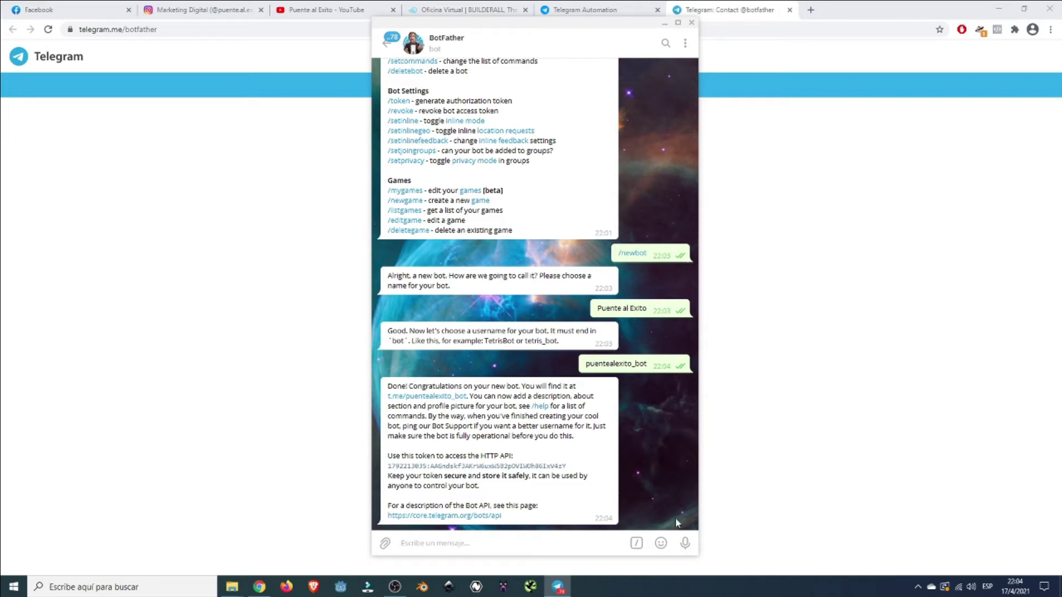
Open the new bot's chat through its link, start it, and return to the BotFather conversation.
{"action": "left_click", "coordinate": [426, 396]}
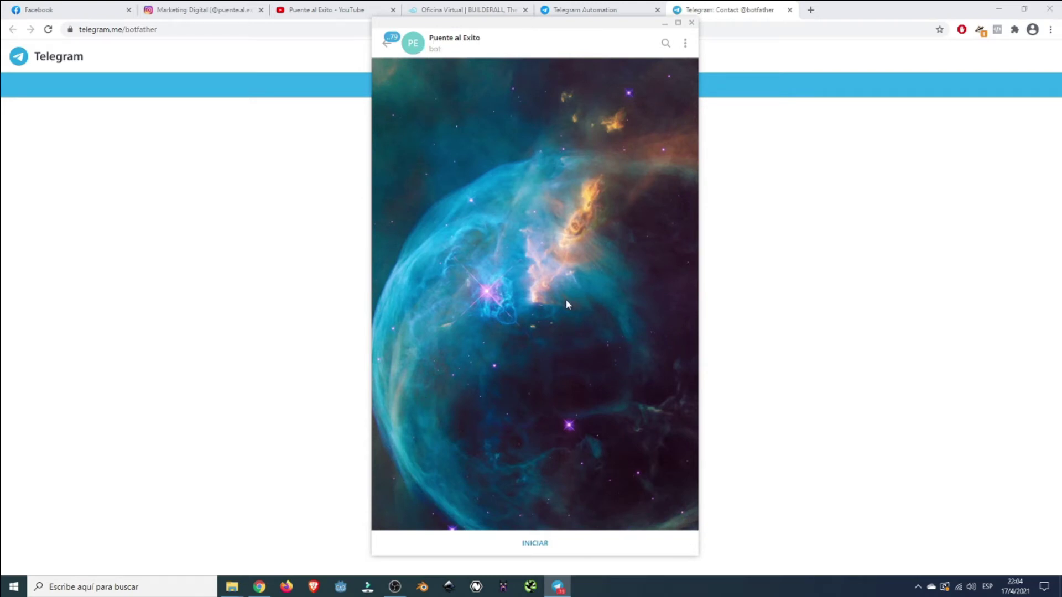
{"action": "left_click", "coordinate": [566, 543]}
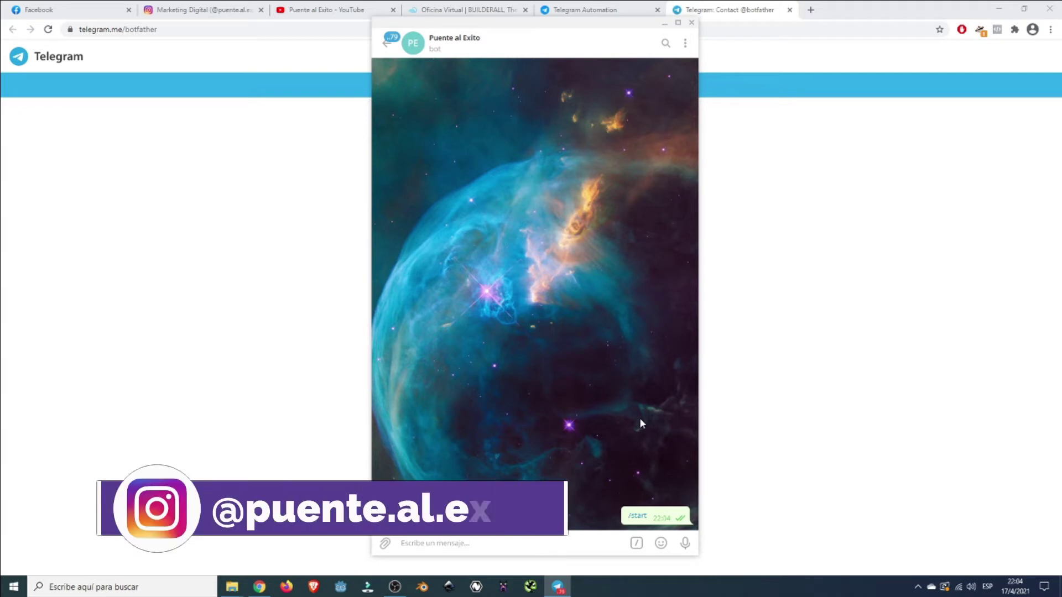
{"action": "left_click", "coordinate": [387, 42]}
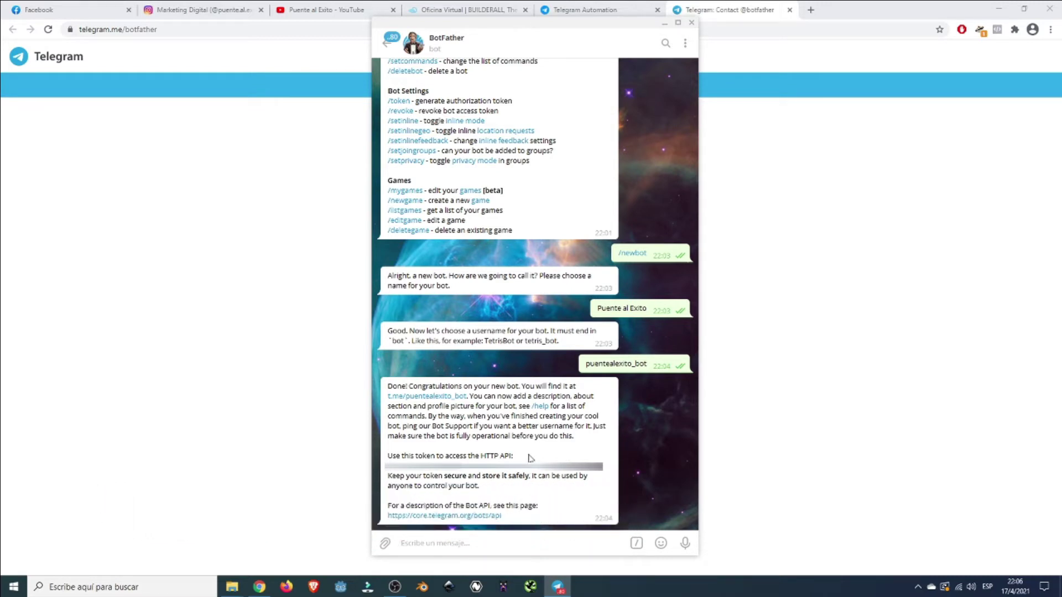
{"action": "scroll", "coordinate": [529, 442], "scroll_direction": "up", "scroll_amount": 3}
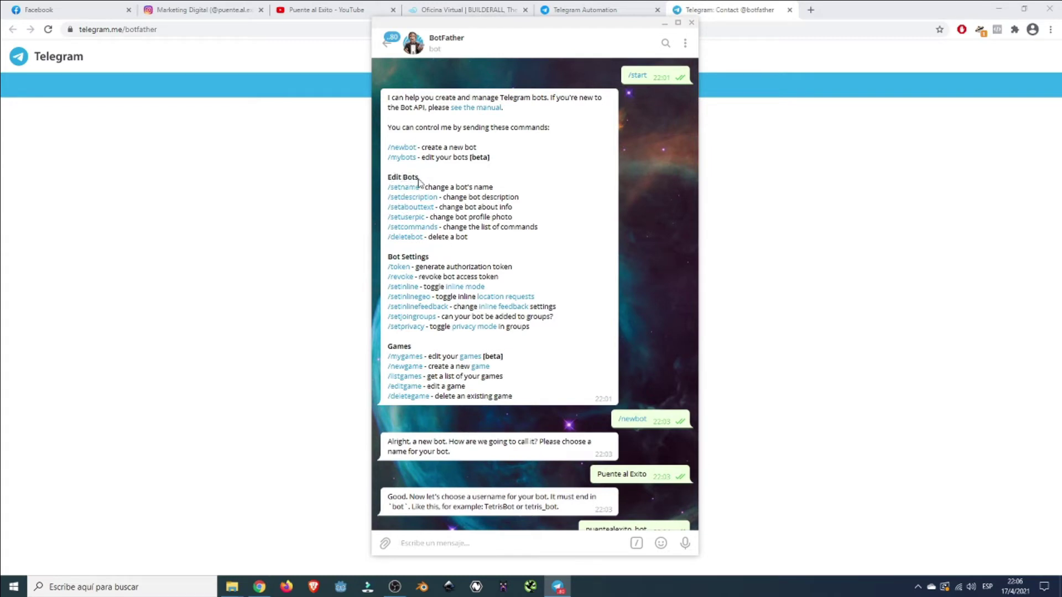
{"action": "left_click_drag", "start_coordinate": [418, 179], "coordinate": [387, 179]}
{"action": "left_click", "coordinate": [452, 193]}
{"action": "left_click_drag", "start_coordinate": [437, 218], "coordinate": [503, 218]}
{"action": "left_click", "coordinate": [503, 218]}
{"action": "scroll", "coordinate": [467, 523], "scroll_direction": "down", "scroll_amount": 2}
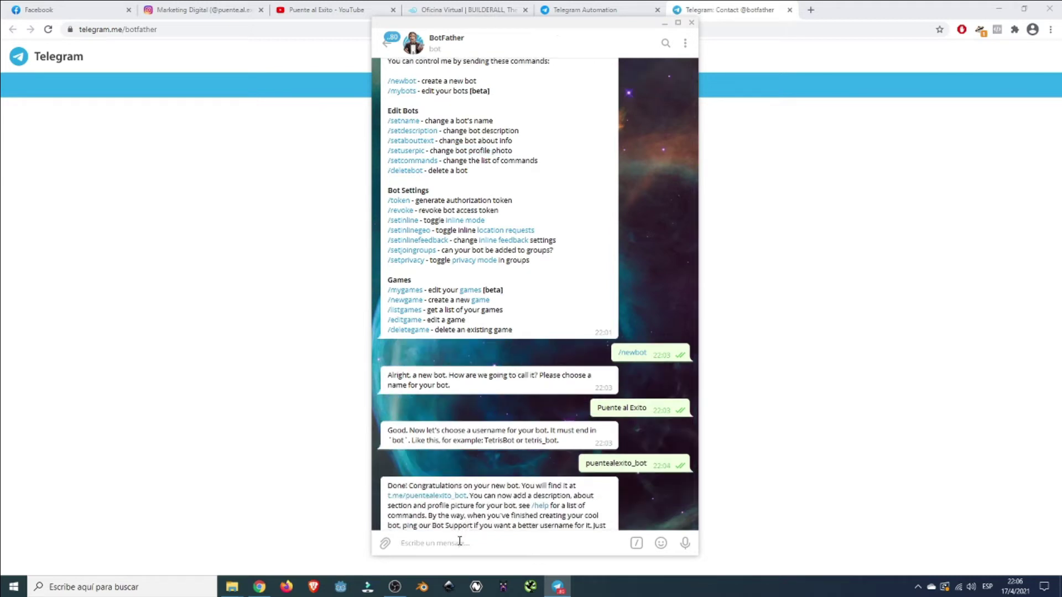
{"action": "scroll", "coordinate": [465, 505], "scroll_direction": "up", "scroll_amount": 2}
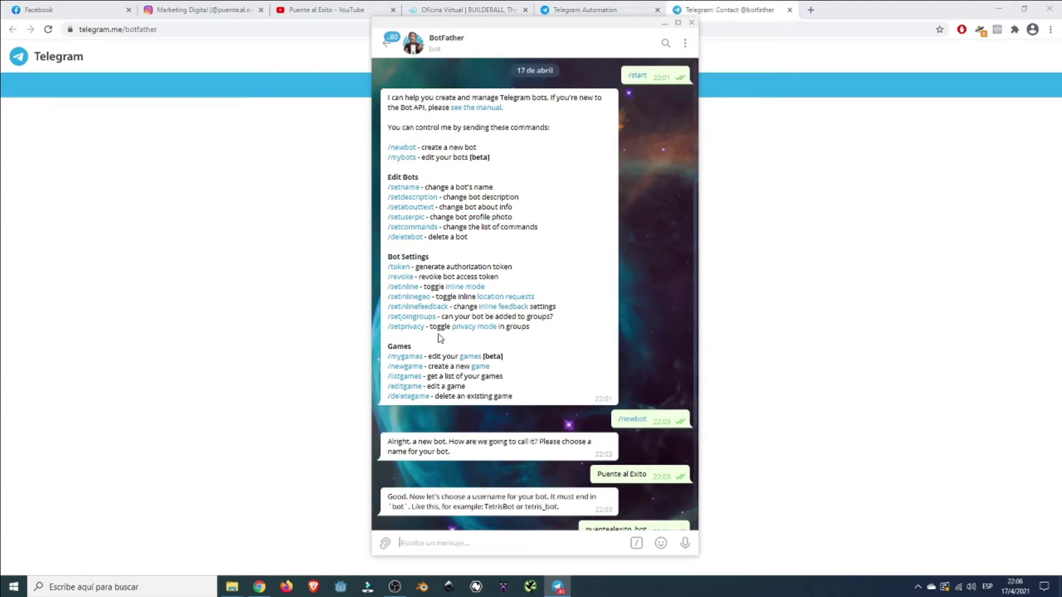
{"action": "left_click", "coordinate": [408, 218]}
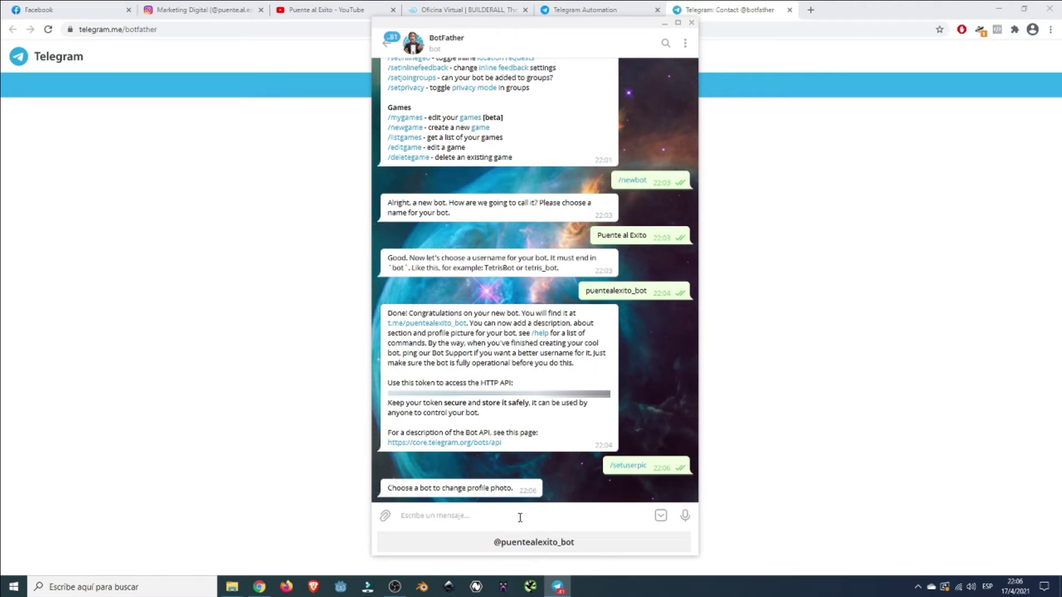
{"action": "left_click", "coordinate": [574, 547]}
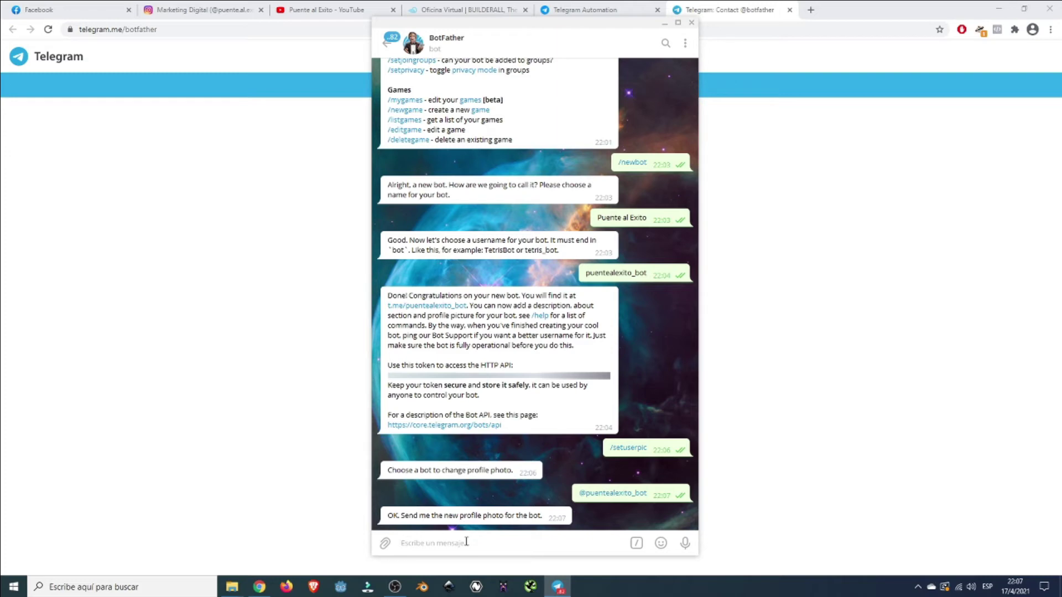
Send the round green logo image as the bot's profile photo with the caption "Puente al Exito Marketing".
{"action": "left_click", "coordinate": [384, 543]}
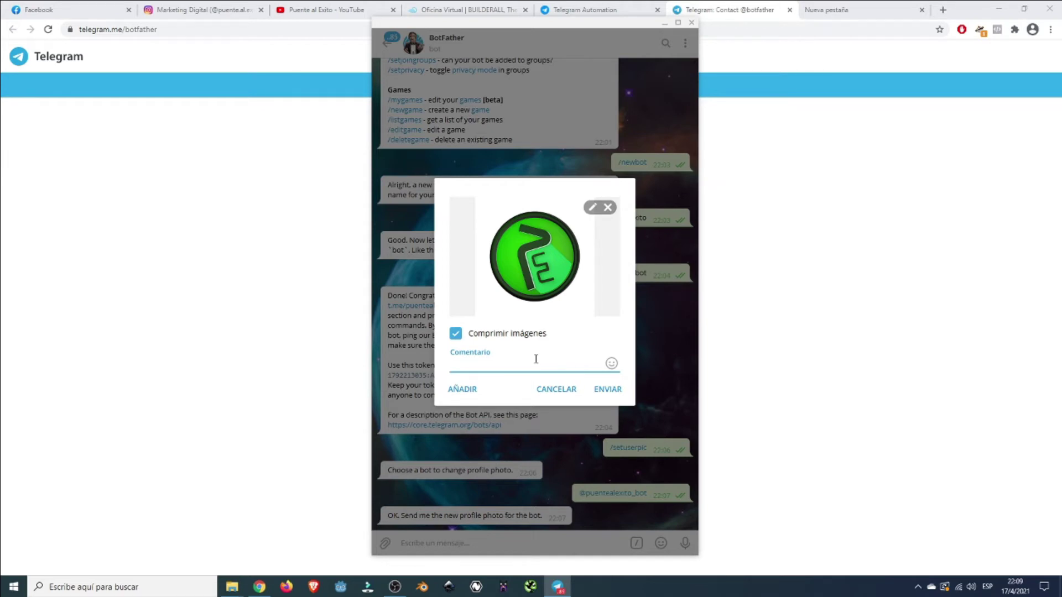
{"action": "type", "text": "Puente al Exito Marketing"}
{"action": "left_click", "coordinate": [600, 389]}
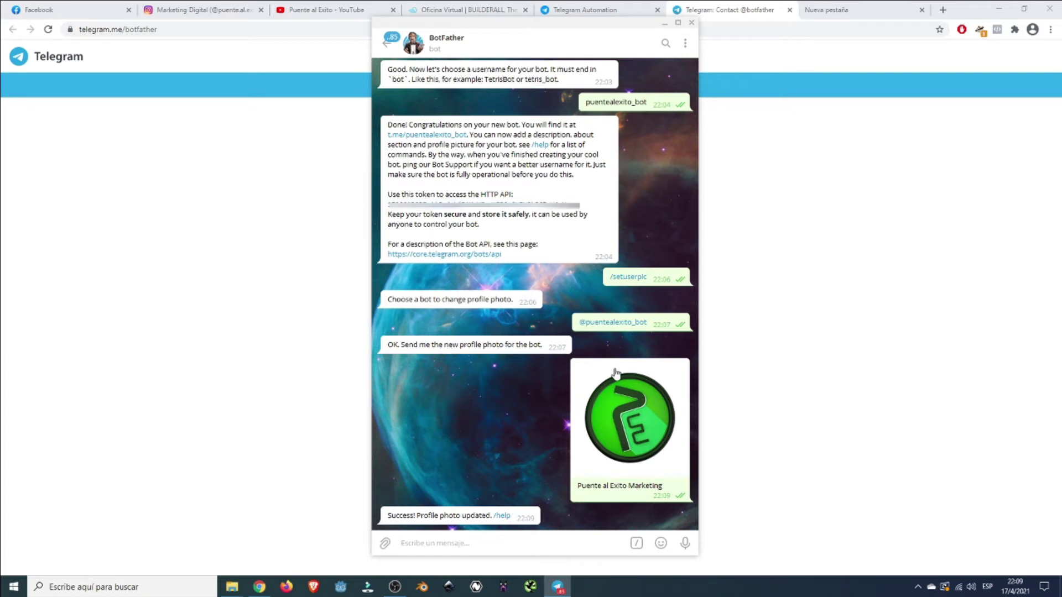
{"action": "left_click", "coordinate": [612, 323]}
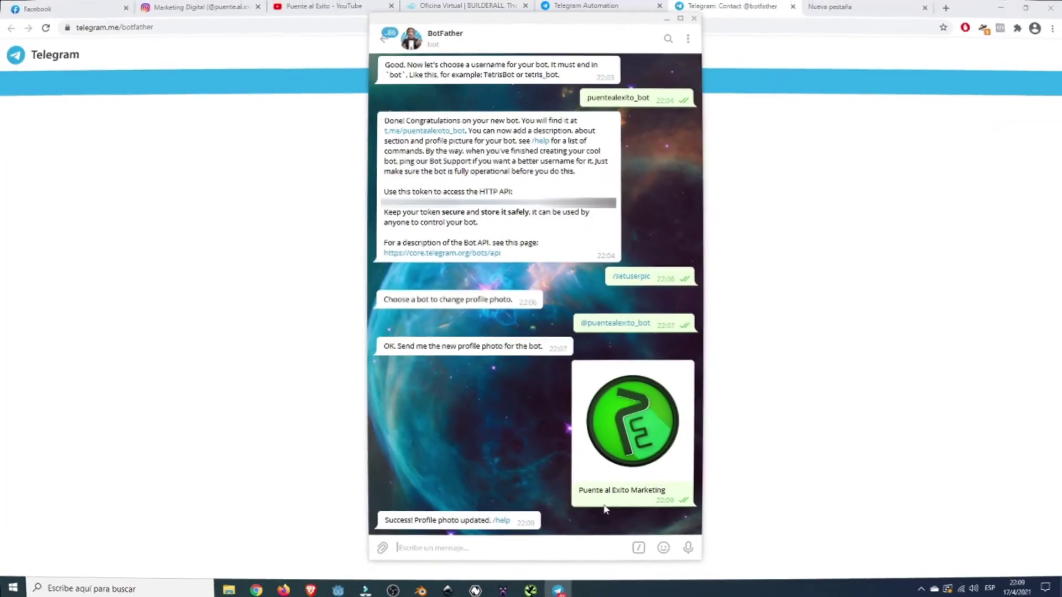
{"action": "scroll", "coordinate": [468, 390], "scroll_direction": "up", "scroll_amount": 3}
{"action": "scroll", "coordinate": [468, 390], "scroll_direction": "down", "scroll_amount": 2}
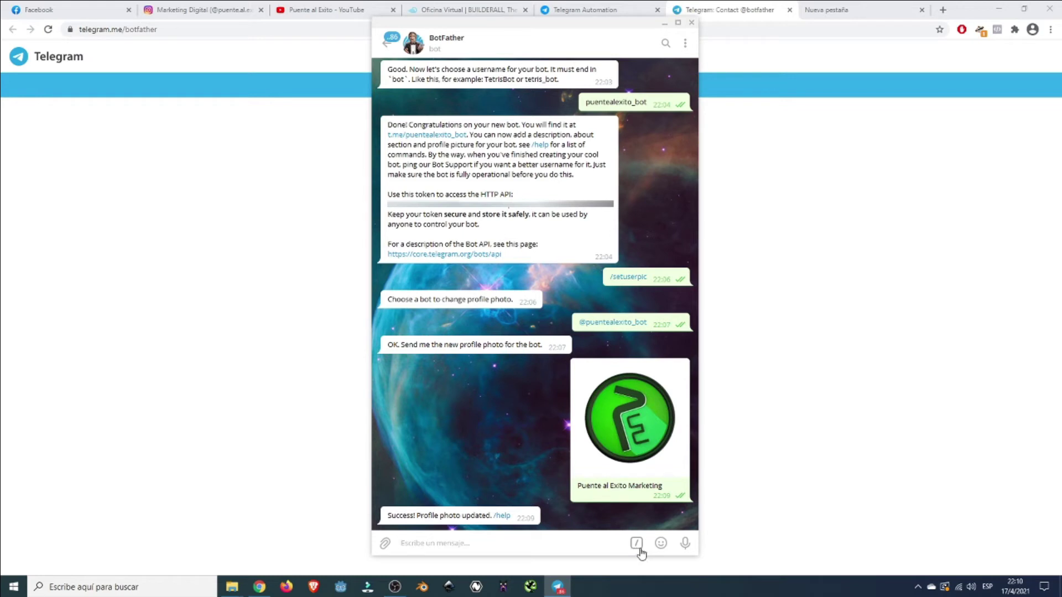
{"action": "left_click", "coordinate": [637, 546]}
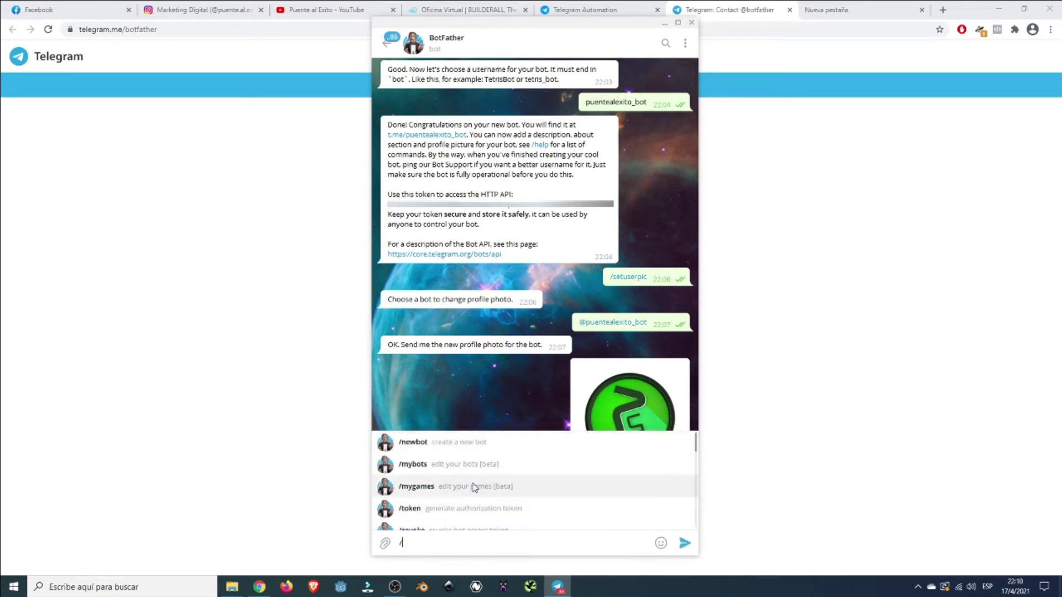
{"action": "type", "text": "helop"}
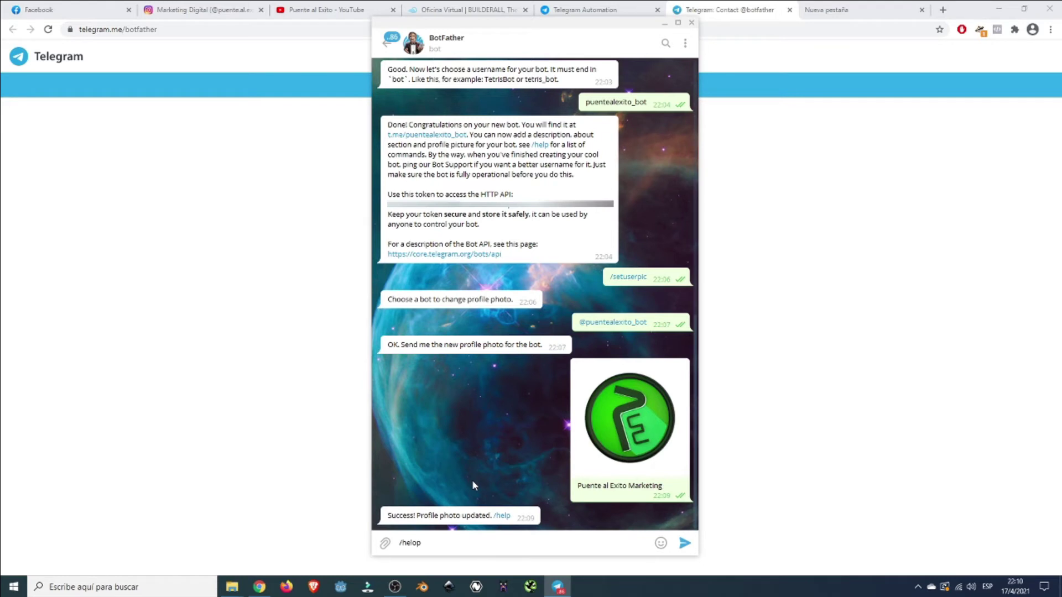
{"action": "key", "text": "BackSpace"}
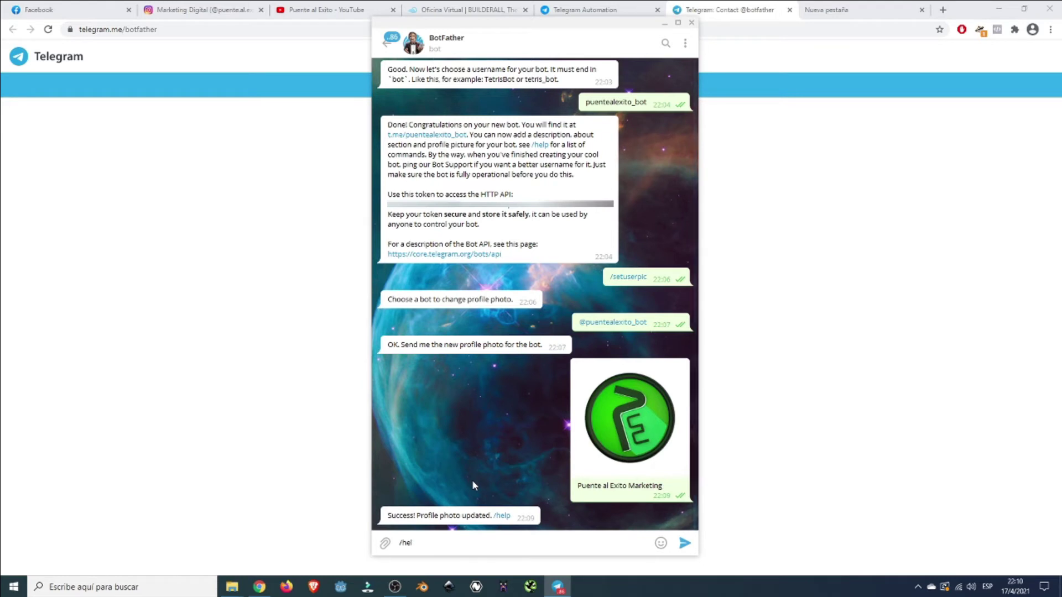
{"action": "type", "text": "p"}
{"action": "key", "text": "Return"}
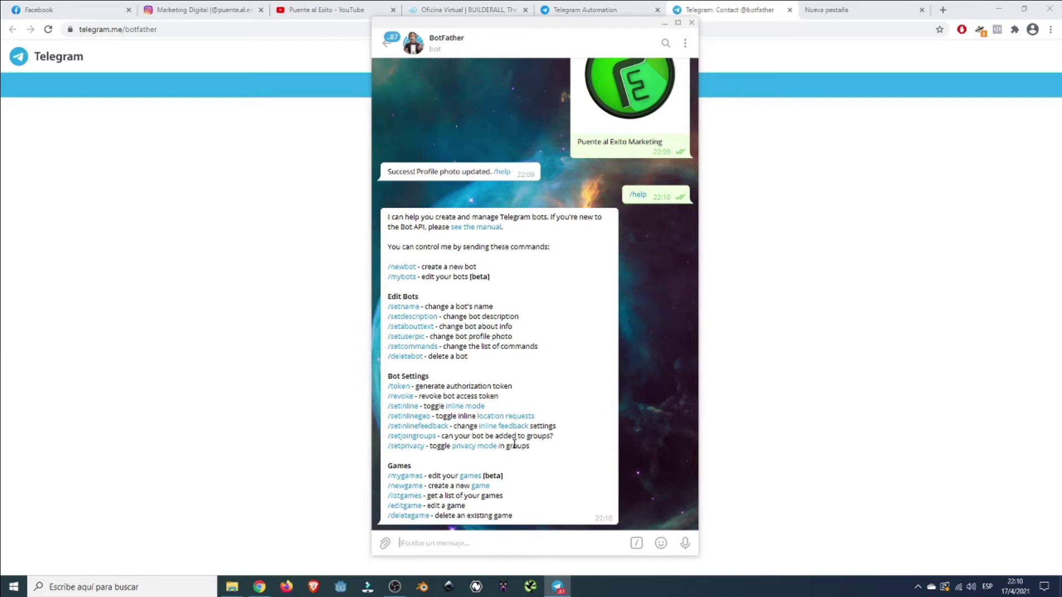
{"action": "left_click", "coordinate": [403, 392]}
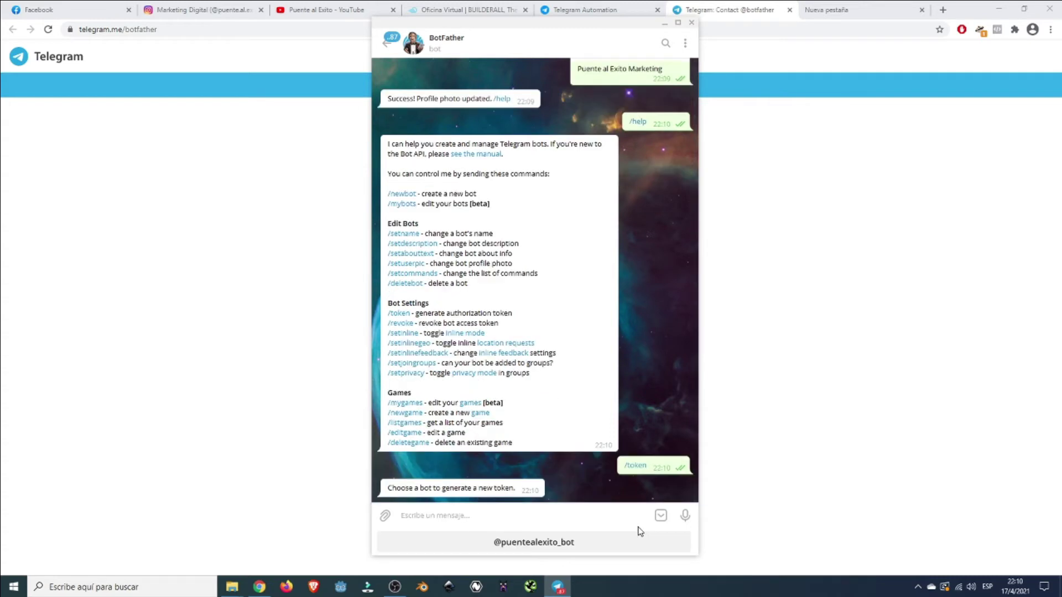
{"action": "left_click", "coordinate": [564, 544]}
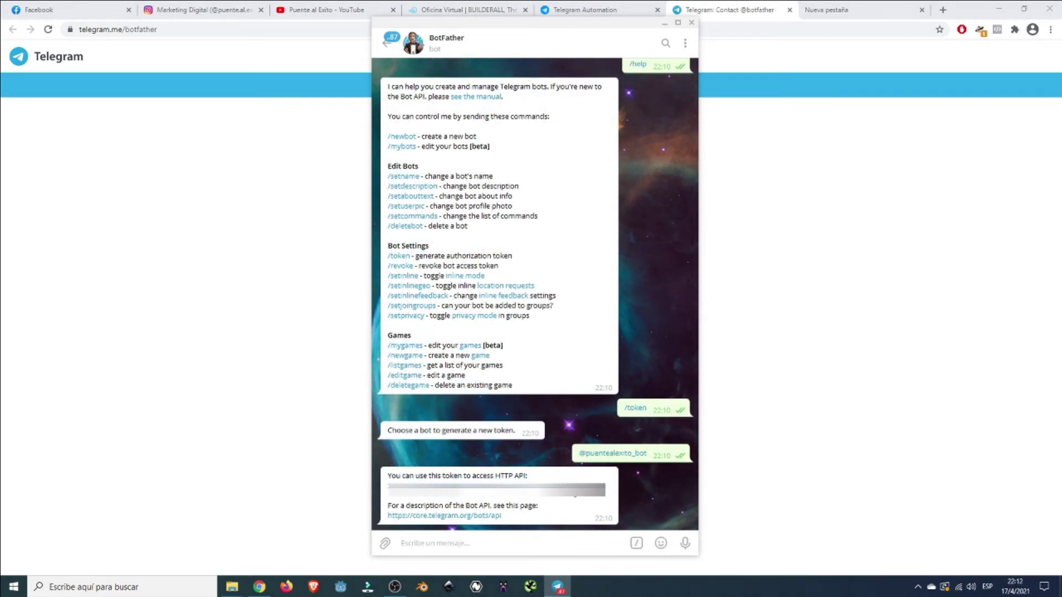
Select the bot's access token in BotFather's latest reply and copy the selected text.
{"action": "double_click", "coordinate": [574, 494]}
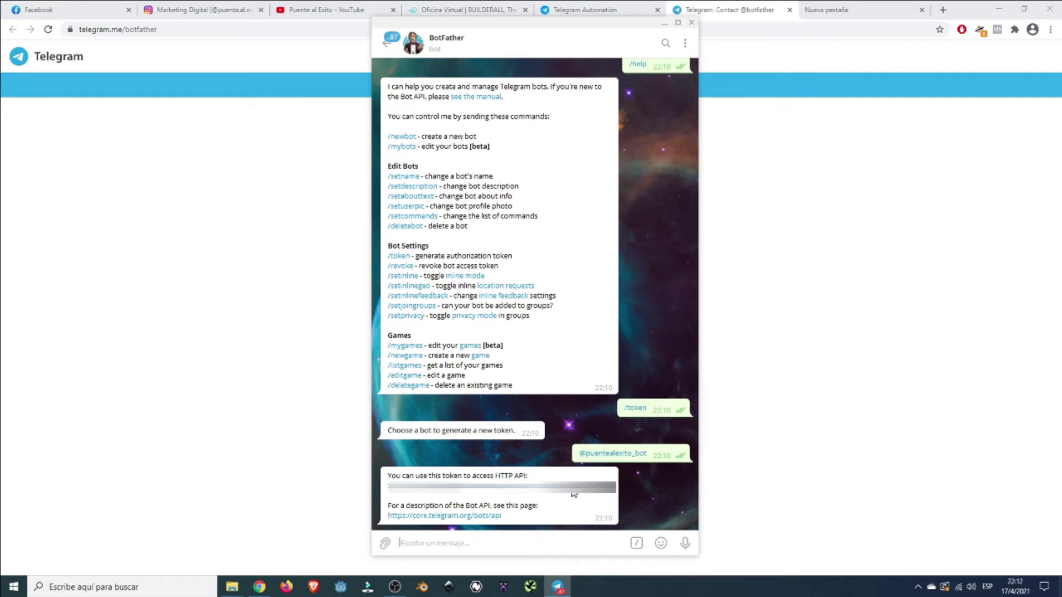
{"action": "left_click_drag", "start_coordinate": [574, 495], "coordinate": [394, 495]}
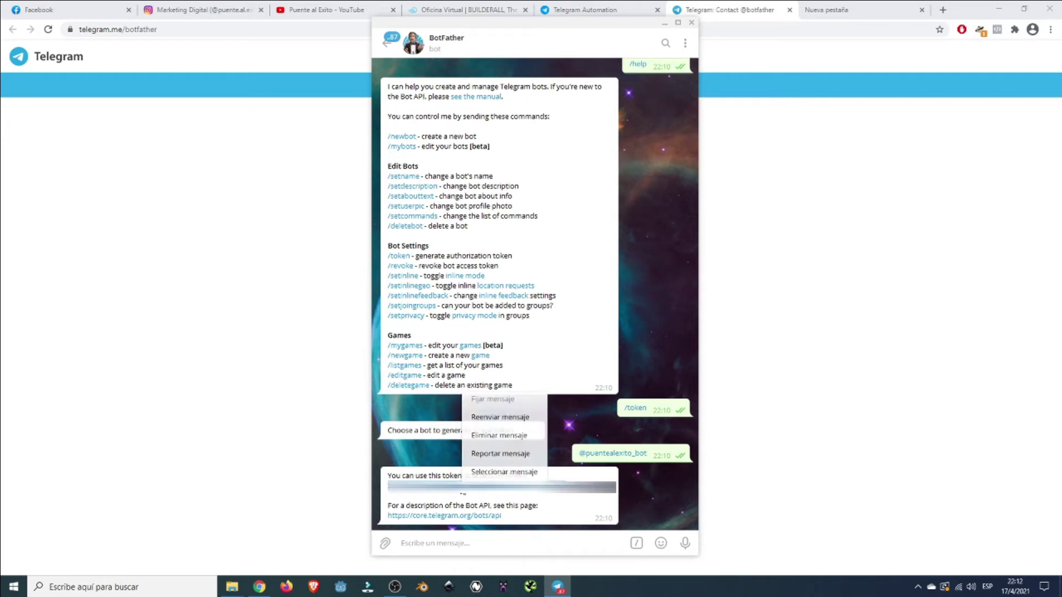
{"action": "right_click", "coordinate": [462, 480]}
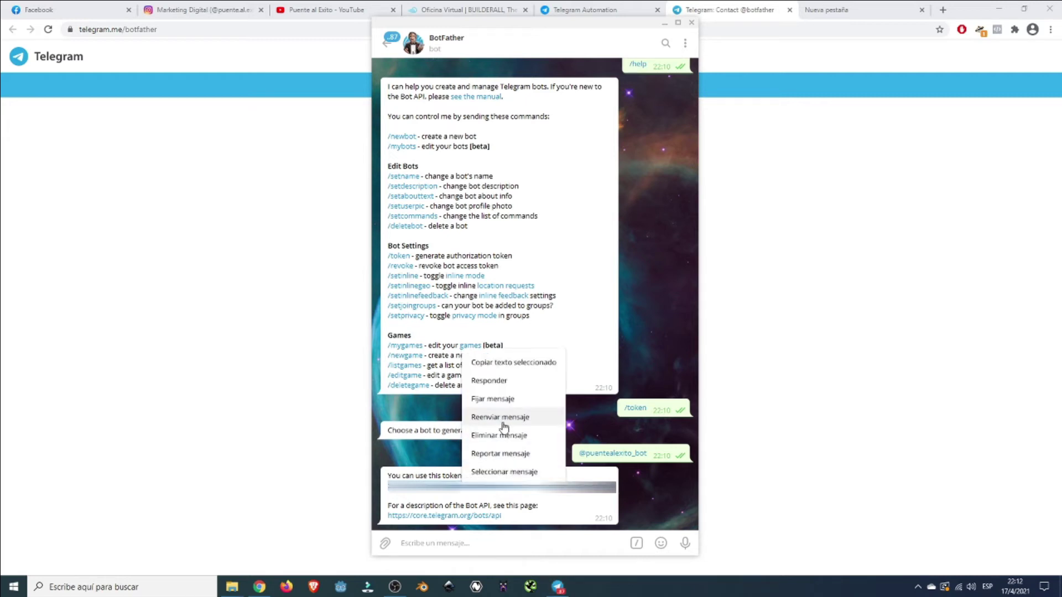
{"action": "left_click", "coordinate": [532, 366]}
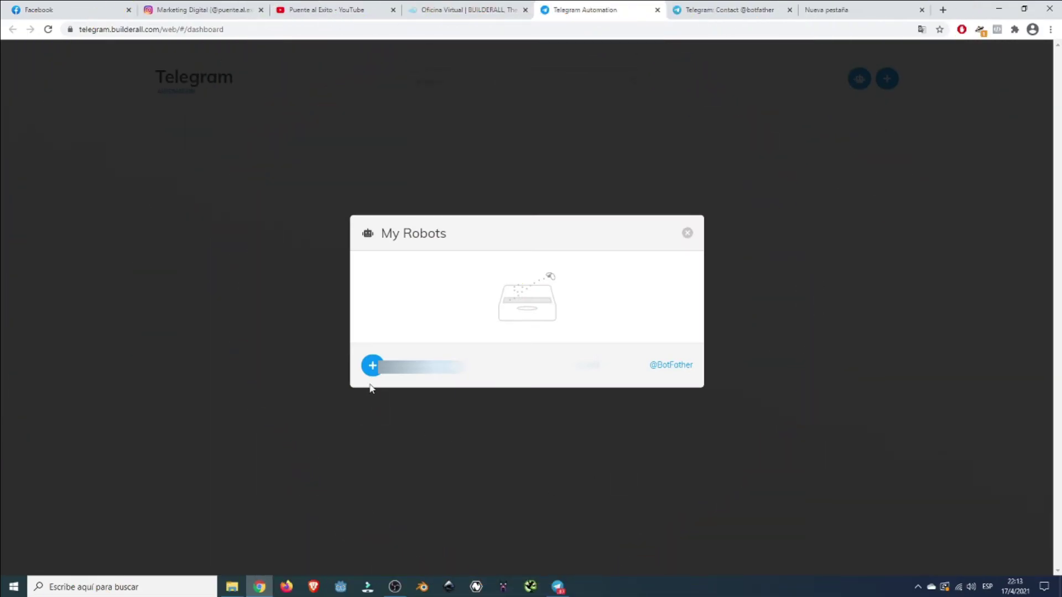
Switch to Builderall's Telegram Automation and register a new robot under My Robots by pasting the bot token, then close the dialog.
{"action": "left_click", "coordinate": [372, 366]}
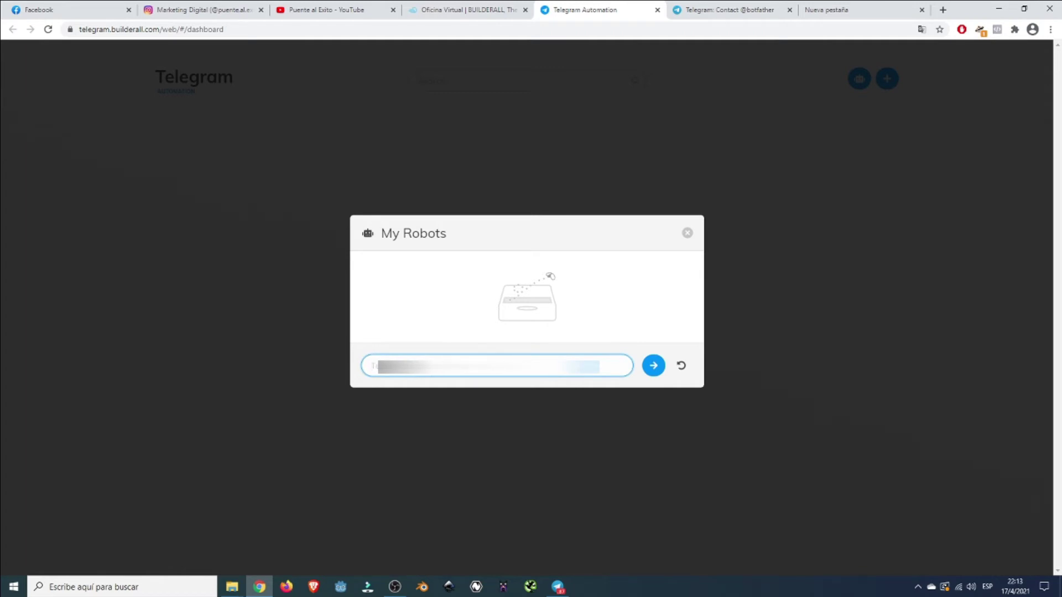
{"action": "key", "text": "ctrl+v"}
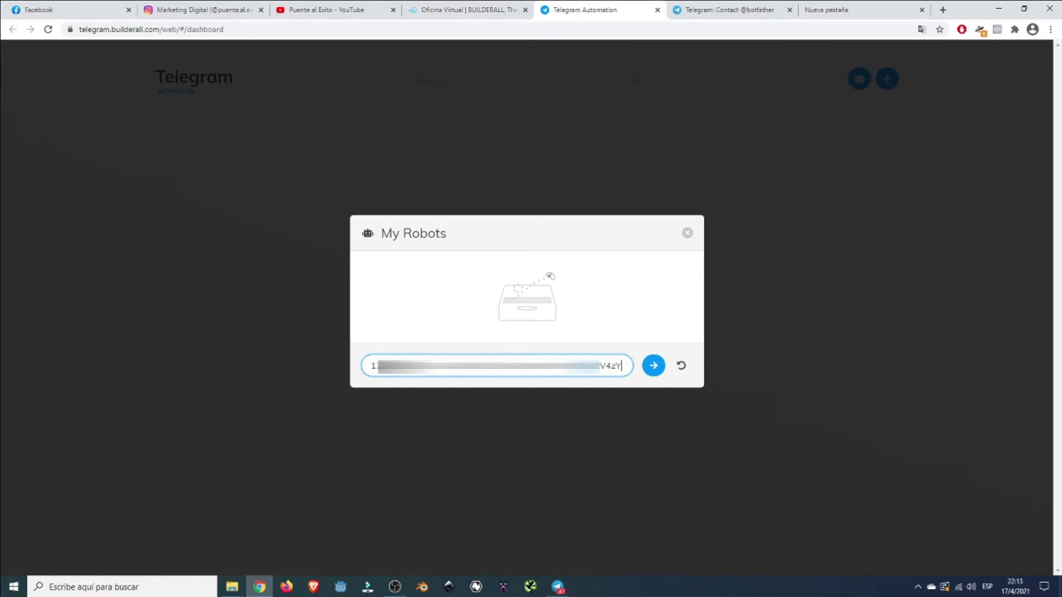
{"action": "left_click", "coordinate": [653, 366]}
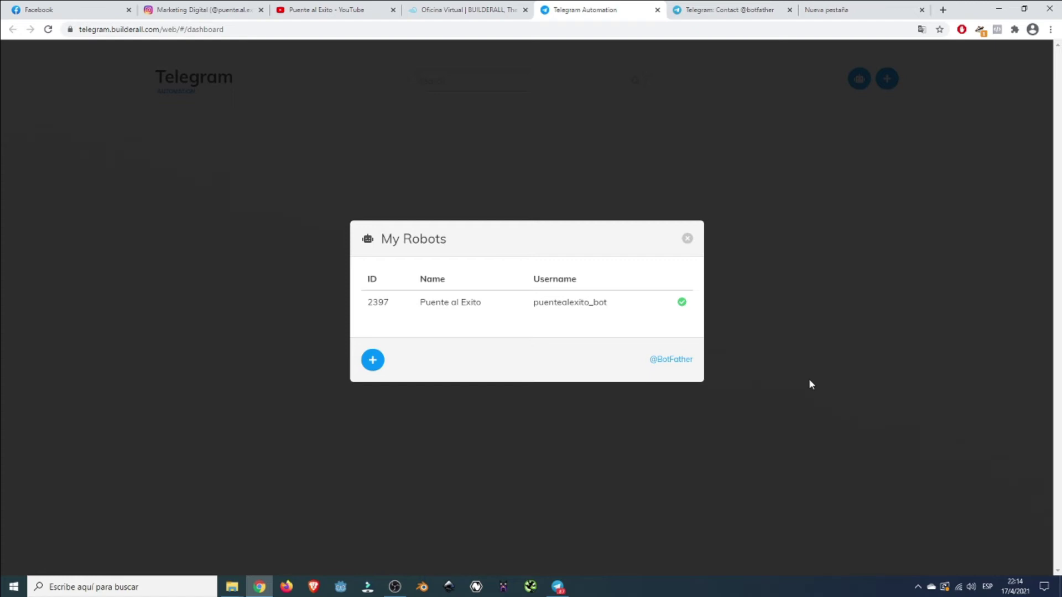
{"action": "left_click", "coordinate": [687, 239]}
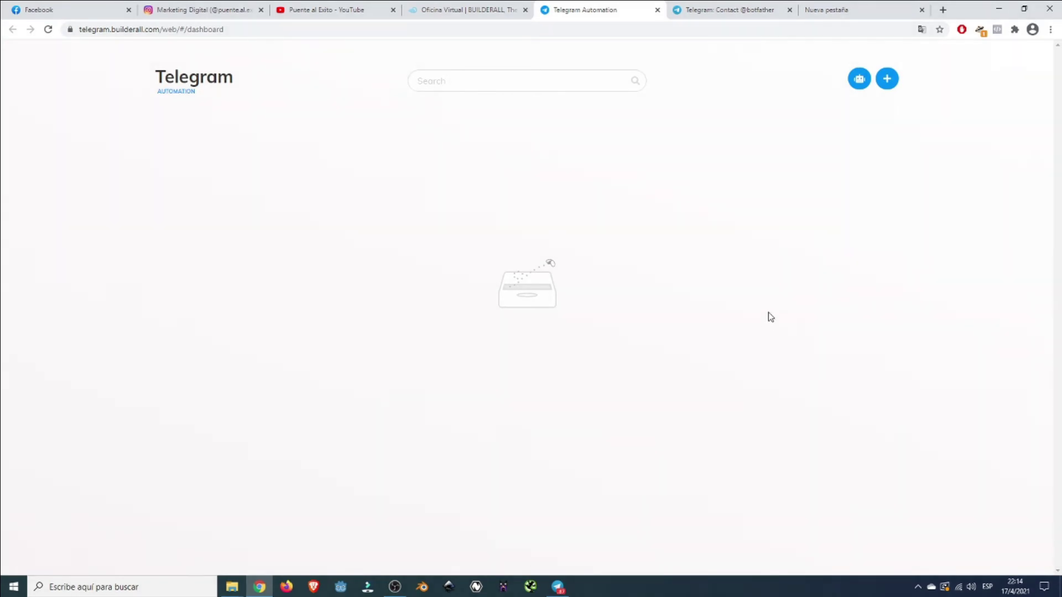
Create a new funnel named "Embudo de Ventas Builderall" linked to the Puente al Exito bot and save it.
{"action": "left_click", "coordinate": [887, 86]}
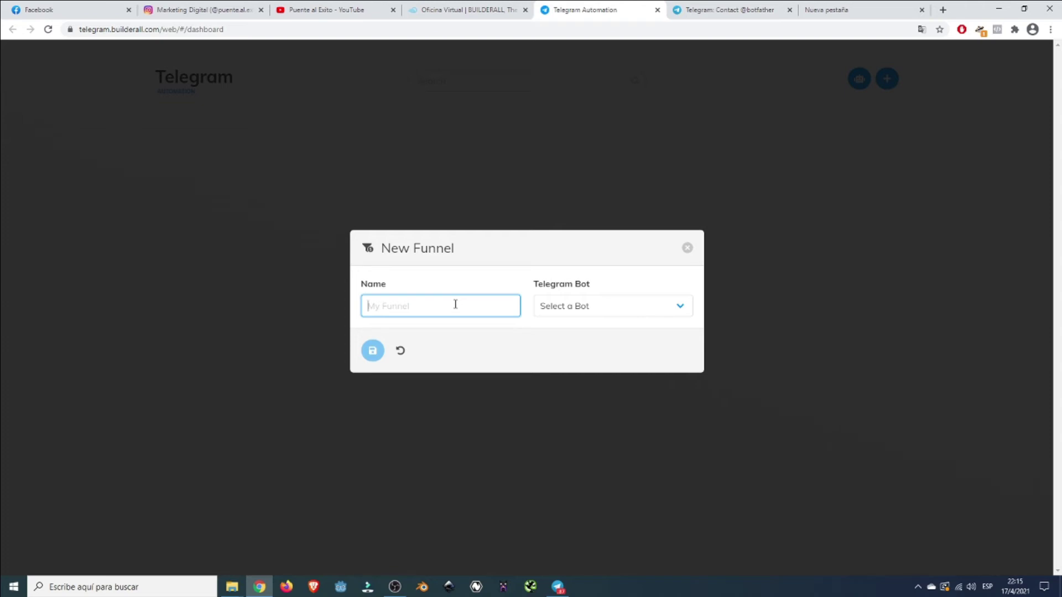
{"action": "type", "text": "Embudo de Ventas Builderall"}
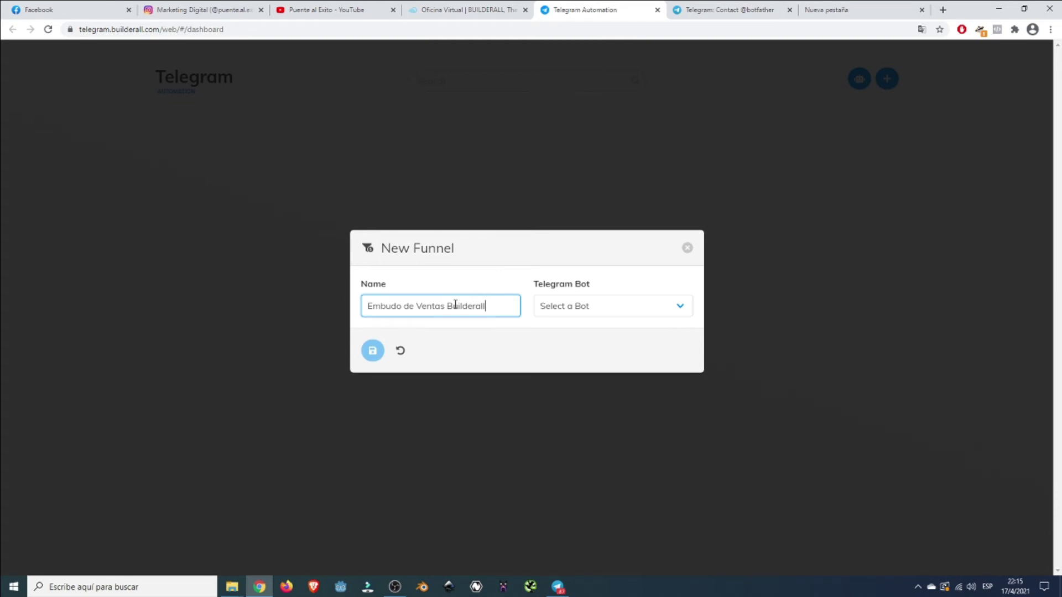
{"action": "left_click", "coordinate": [610, 314]}
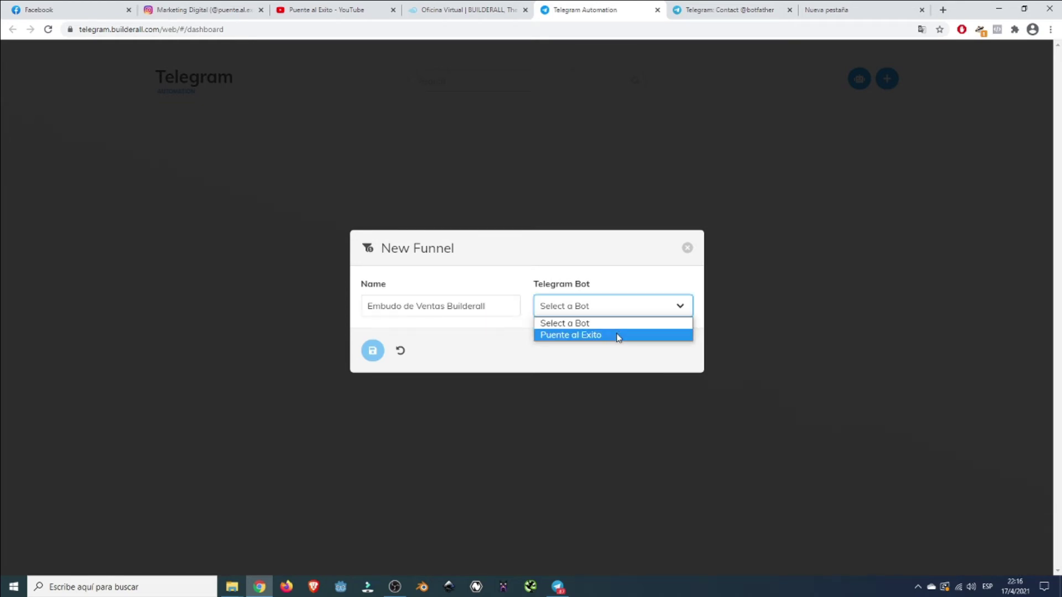
{"action": "left_click", "coordinate": [618, 335]}
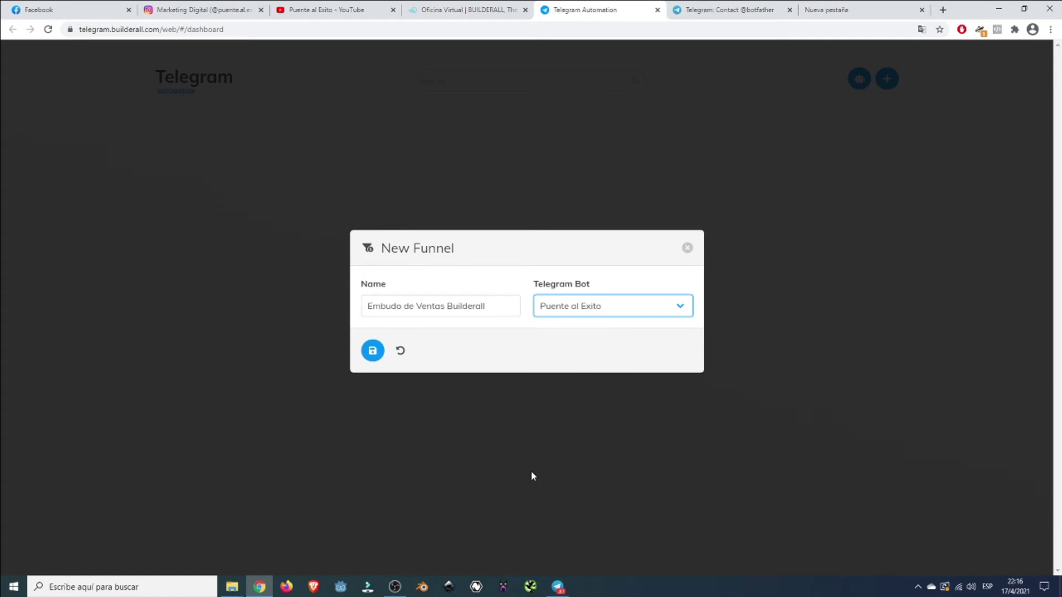
{"action": "left_click", "coordinate": [373, 352]}
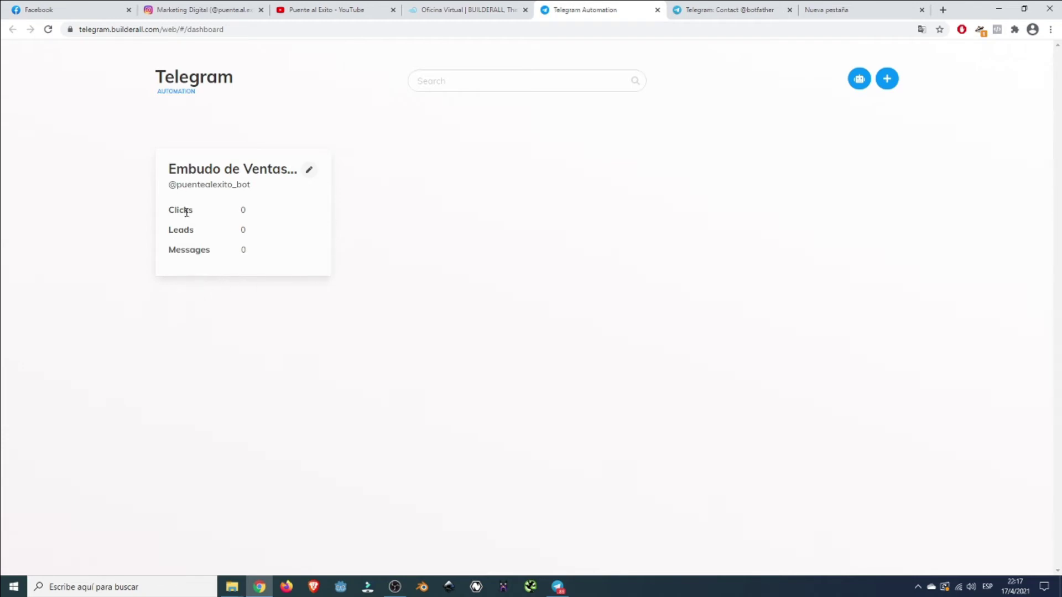
Look over the funnel card's clicks, leads and messages figures and open the funnel for editing.
{"action": "left_click_drag", "start_coordinate": [237, 210], "coordinate": [256, 256]}
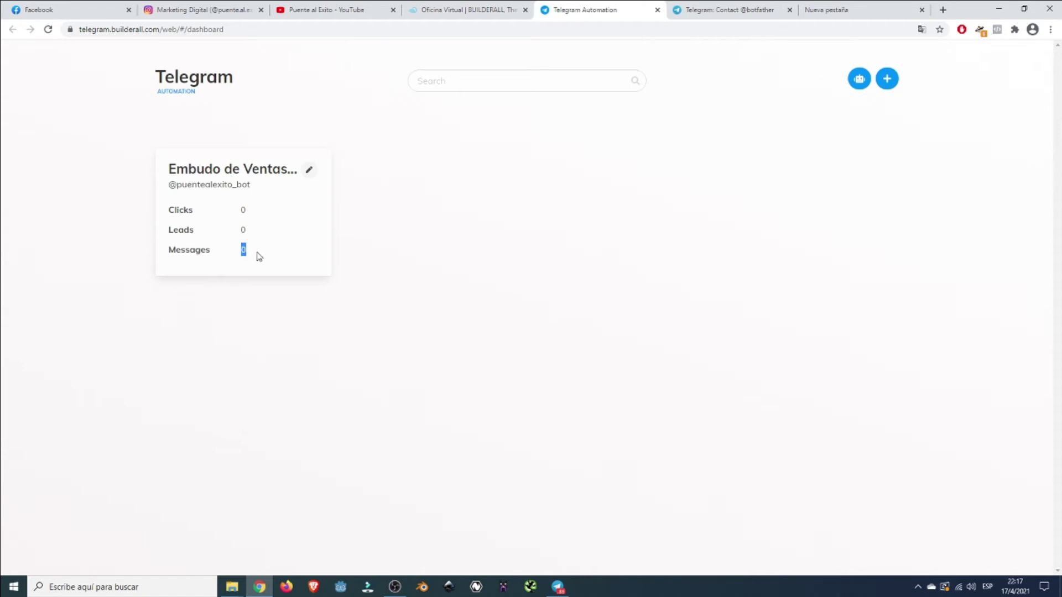
{"action": "left_click", "coordinate": [354, 241]}
{"action": "left_click", "coordinate": [310, 172]}
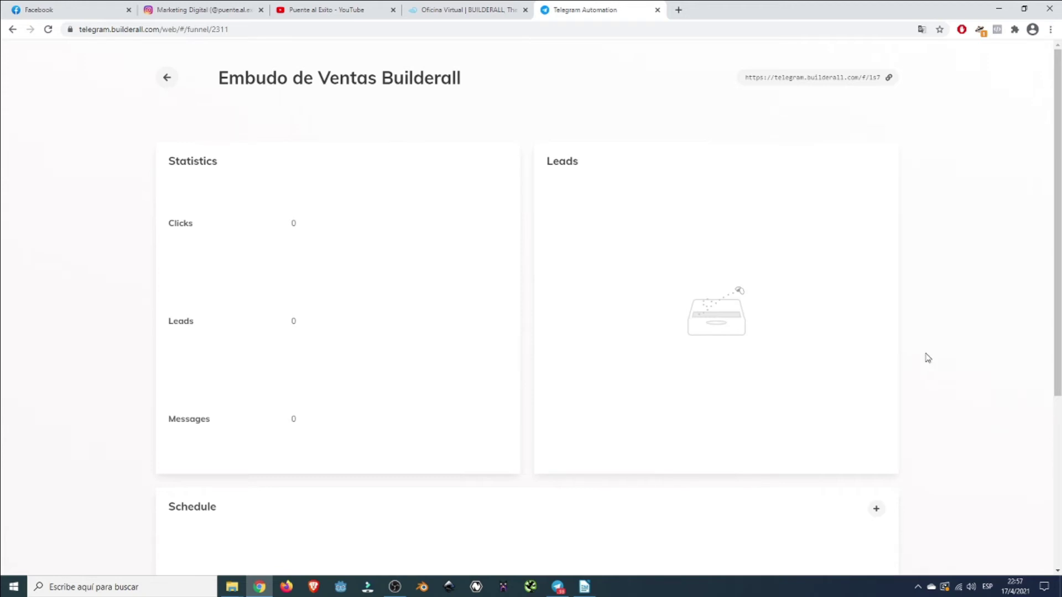
Translate the funnel page to Spanish and look over its statistics, leads and schedule sections.
{"action": "scroll", "coordinate": [924, 357], "scroll_direction": "down", "scroll_amount": 5}
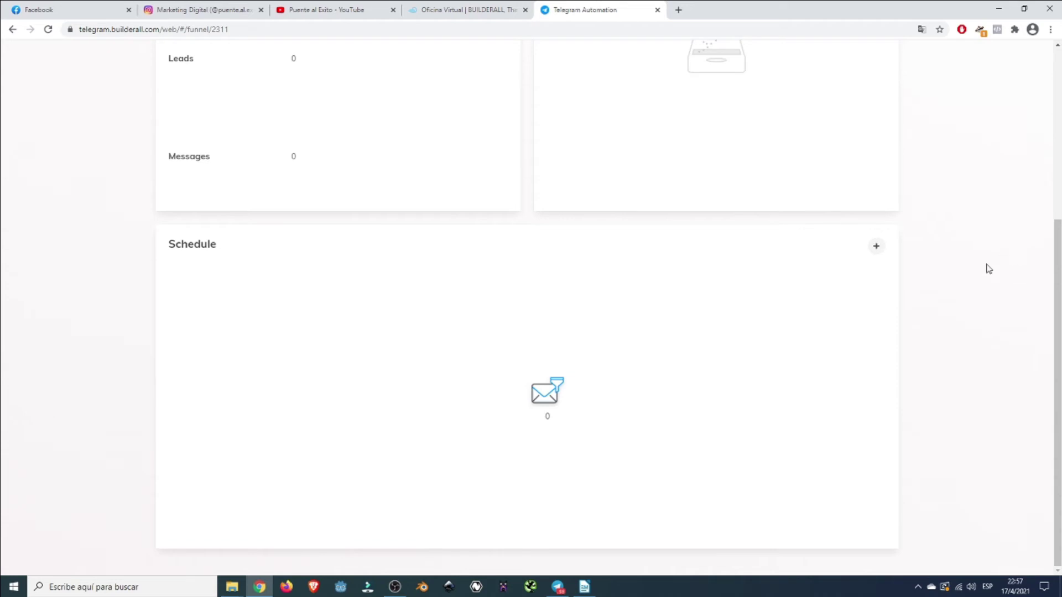
{"action": "right_click", "coordinate": [933, 190]}
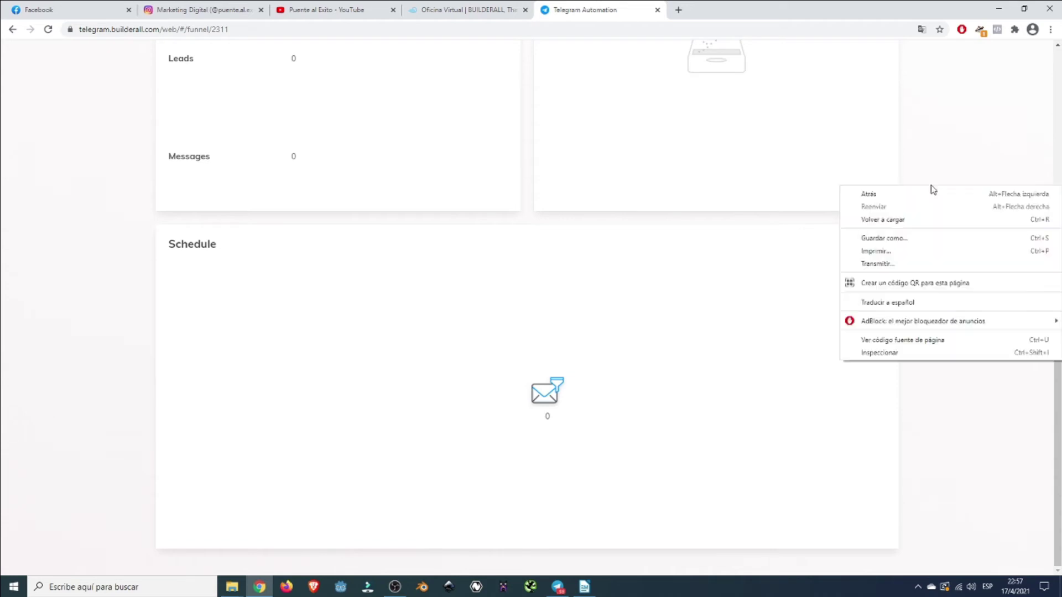
{"action": "left_click", "coordinate": [887, 302]}
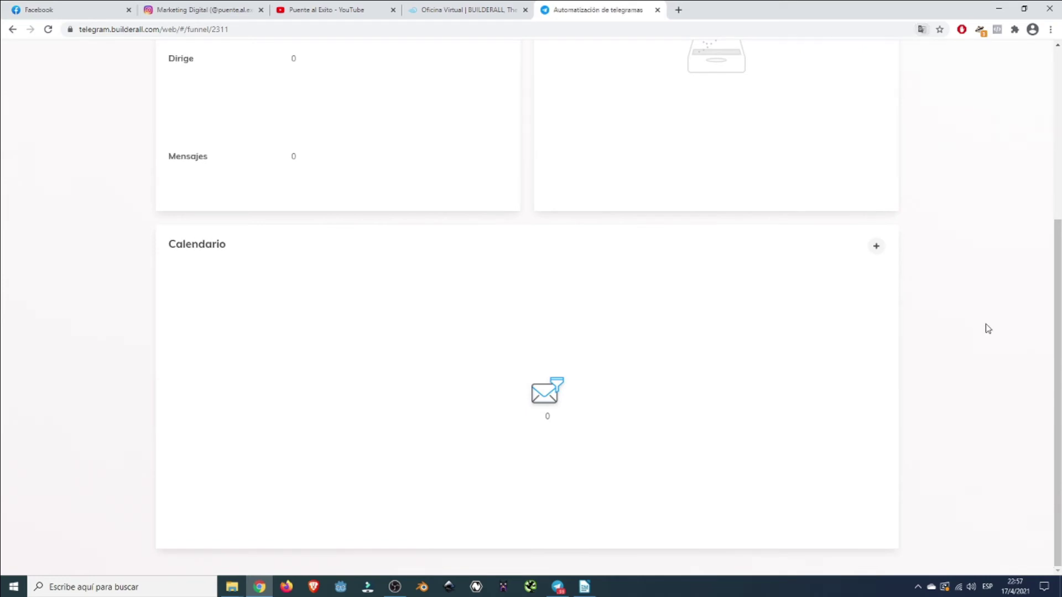
{"action": "scroll", "coordinate": [988, 329], "scroll_direction": "up", "scroll_amount": 5}
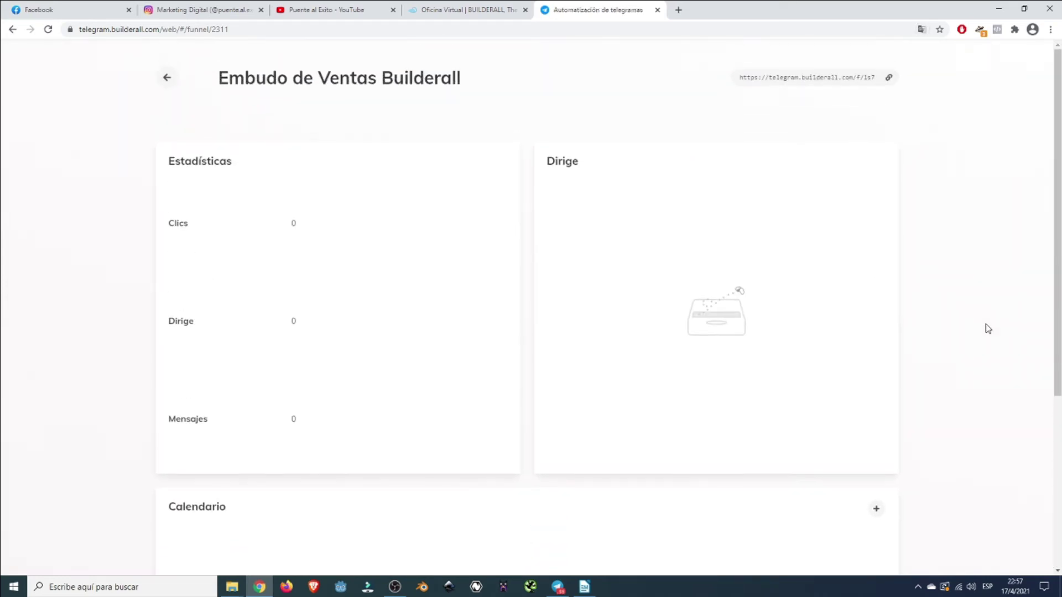
{"action": "scroll", "coordinate": [989, 329], "scroll_direction": "down", "scroll_amount": 5}
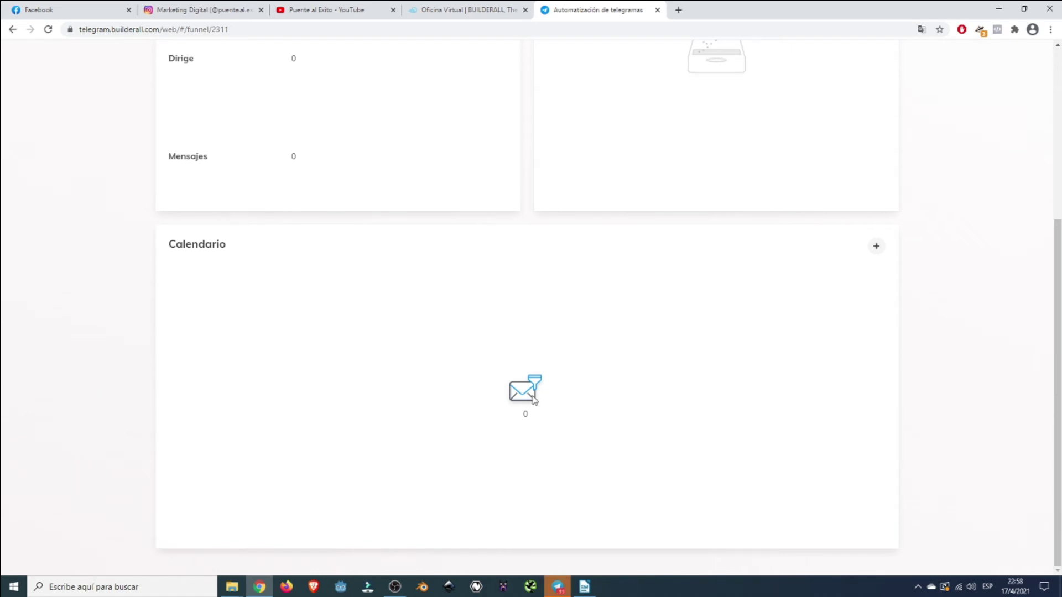
Move the starting envelope node around the Calendario canvas and leave it left of the canvas centre.
{"action": "left_click_drag", "start_coordinate": [522, 397], "coordinate": [650, 380]}
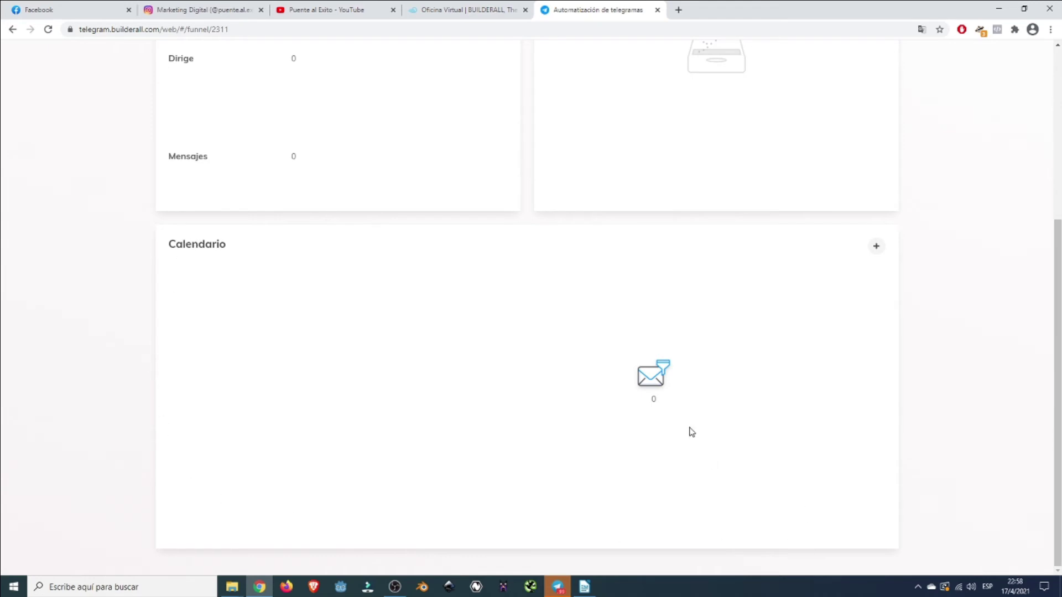
{"action": "left_click_drag", "start_coordinate": [646, 374], "coordinate": [499, 387]}
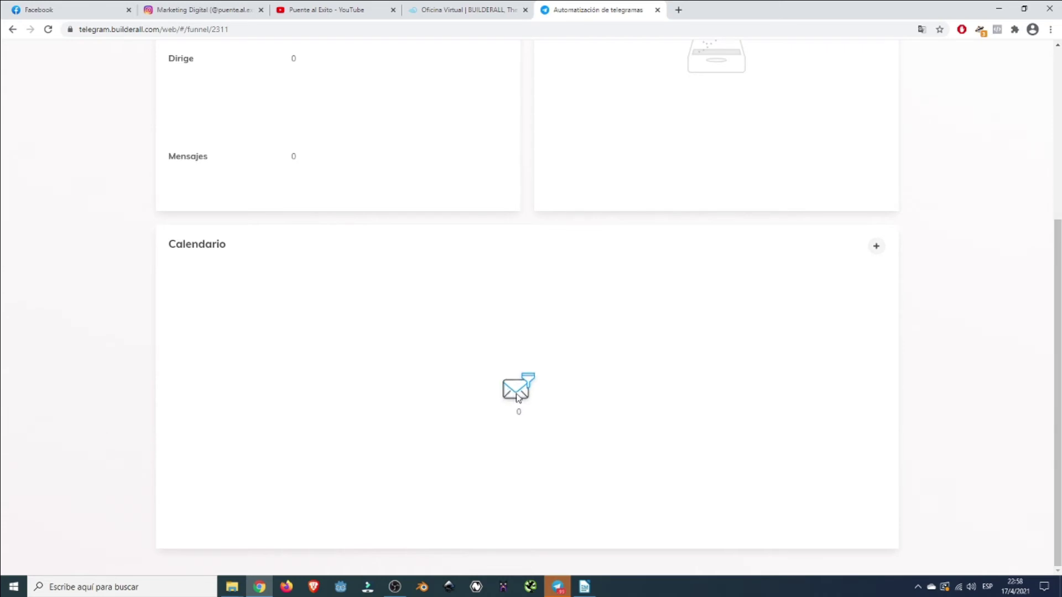
{"action": "left_click_drag", "start_coordinate": [516, 400], "coordinate": [391, 386]}
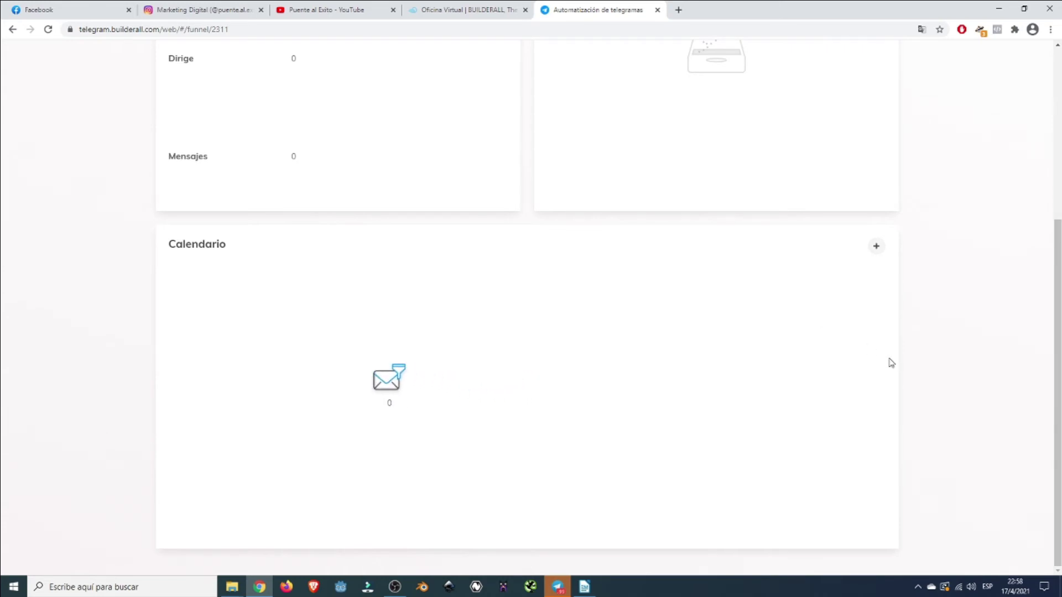
Add a new message to the Calendario and check its Condición options, keeping Alguna.
{"action": "left_click", "coordinate": [877, 247]}
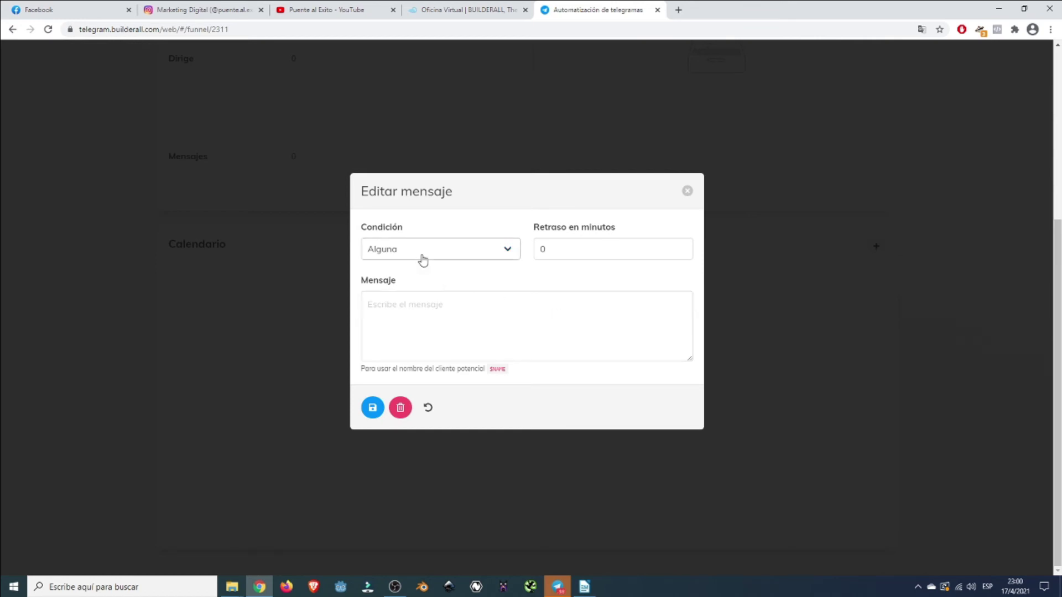
{"action": "left_click", "coordinate": [439, 255]}
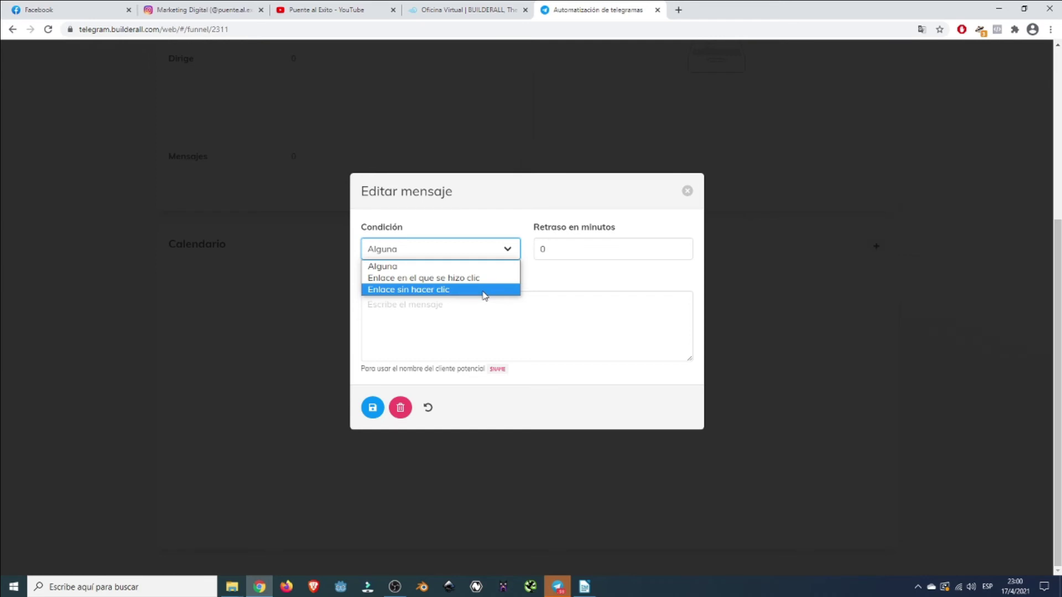
{"action": "left_click", "coordinate": [583, 279]}
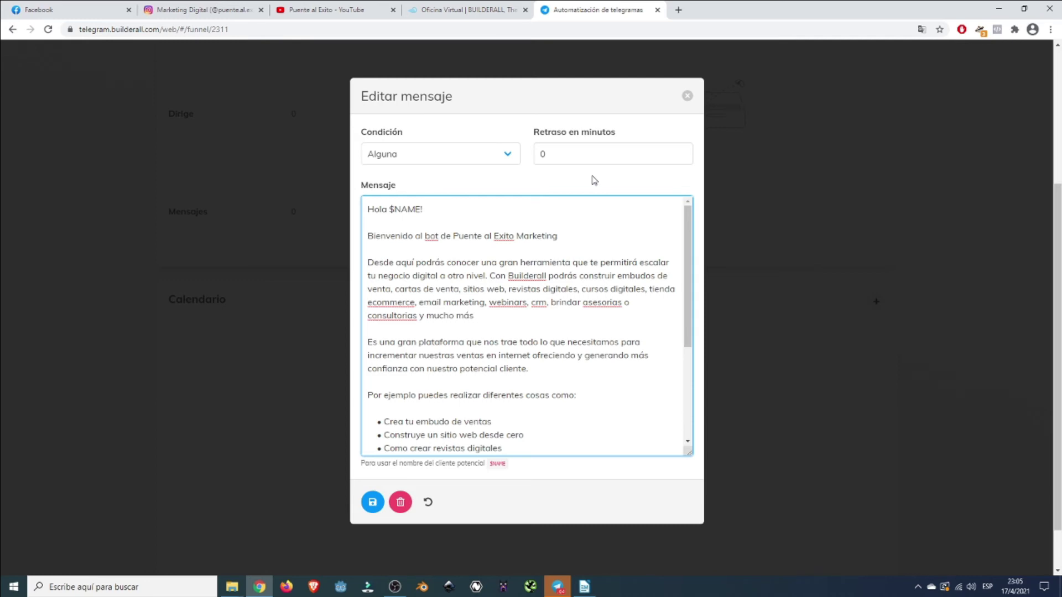
Review the welcome message's condition options and read its full text, including the social media and free account links.
{"action": "left_click", "coordinate": [500, 159]}
{"action": "left_click", "coordinate": [500, 159]}
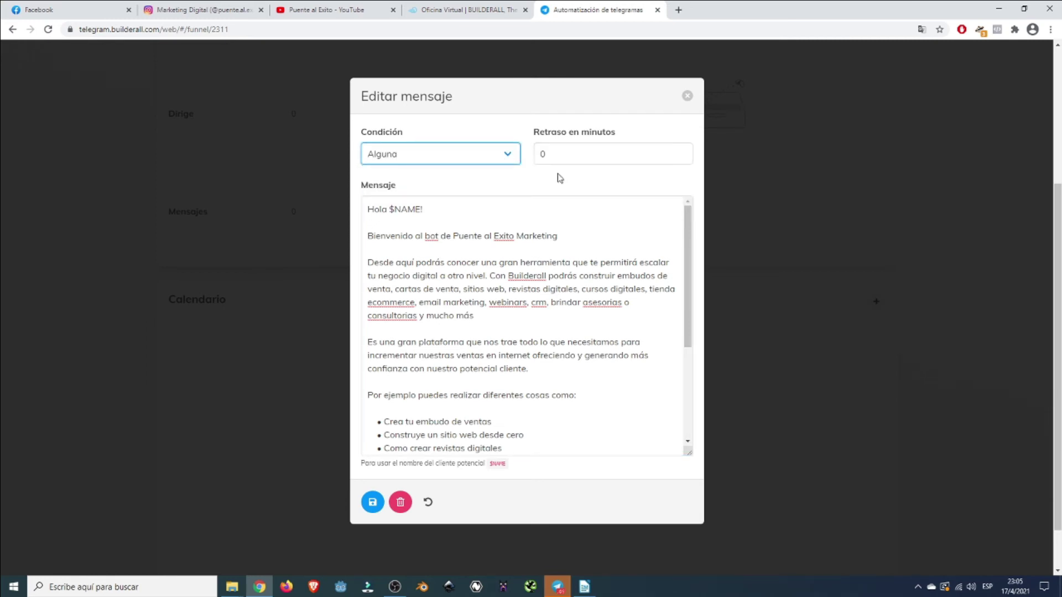
{"action": "scroll", "coordinate": [507, 320], "scroll_direction": "down", "scroll_amount": 2}
{"action": "scroll", "coordinate": [508, 320], "scroll_direction": "down", "scroll_amount": 1}
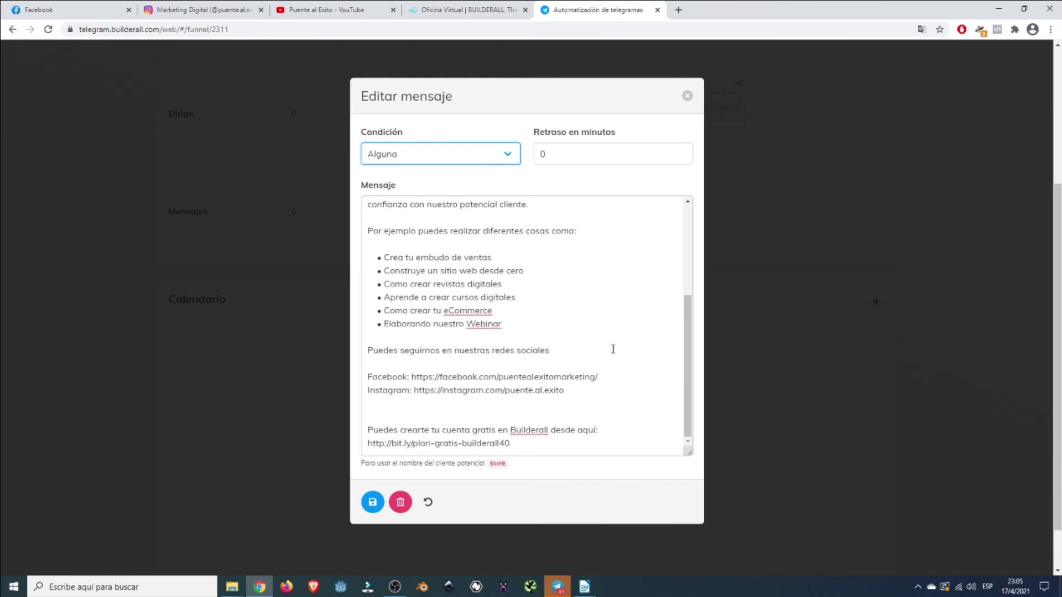
{"action": "scroll", "coordinate": [613, 349], "scroll_direction": "up", "scroll_amount": 2}
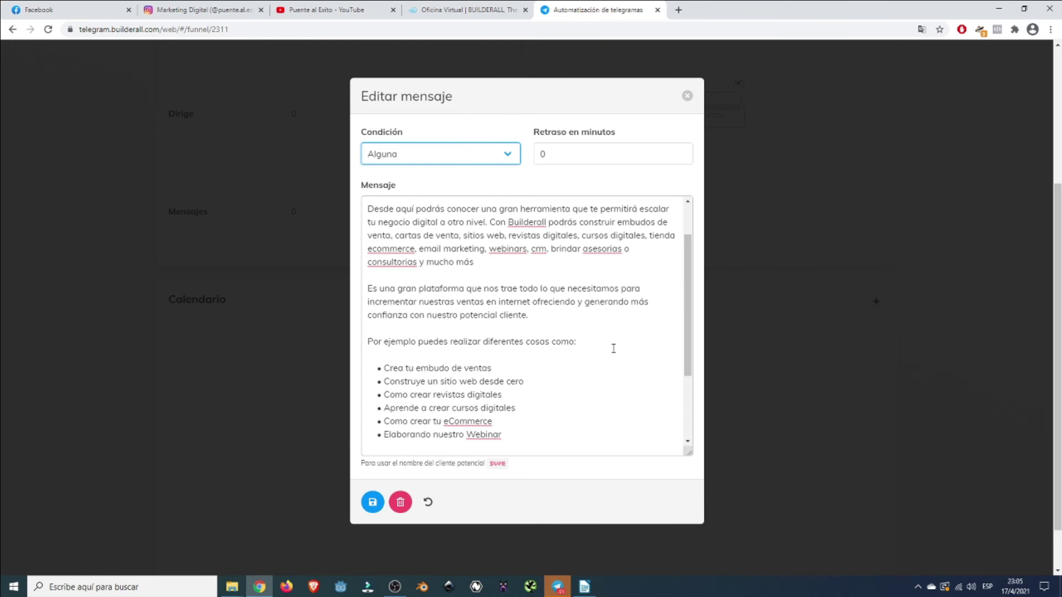
{"action": "scroll", "coordinate": [613, 349], "scroll_direction": "down", "scroll_amount": 1}
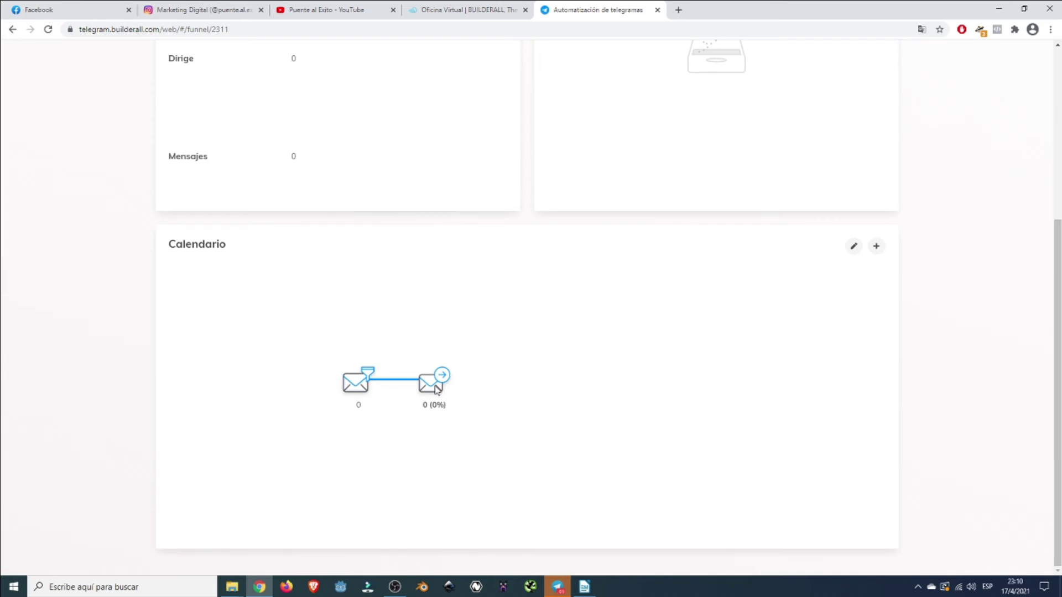
Reopen the message from the Calendario to check its content and close it without changes.
{"action": "left_click", "coordinate": [853, 247]}
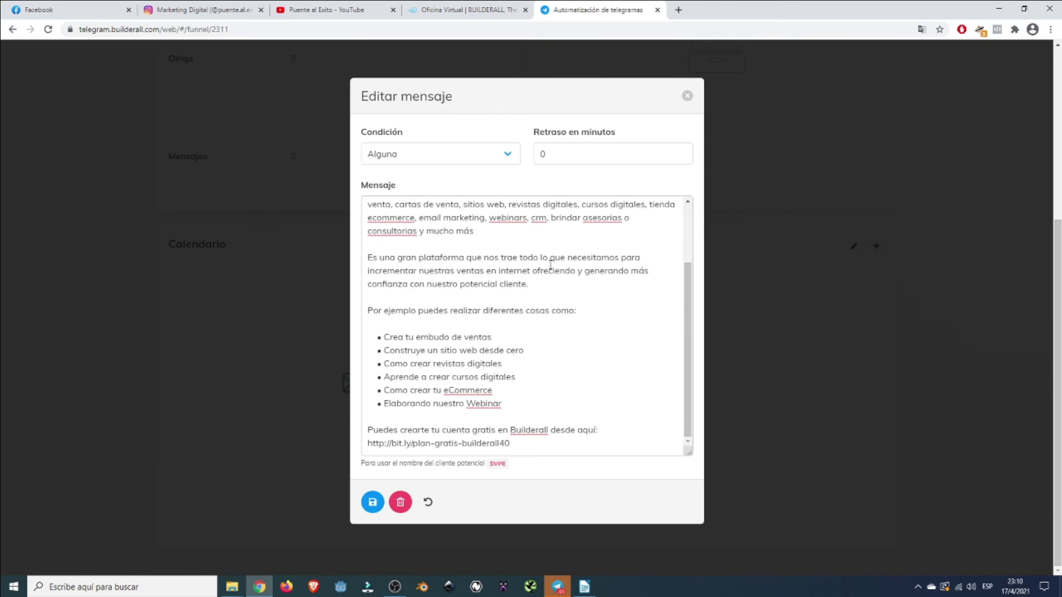
{"action": "left_click", "coordinate": [688, 97]}
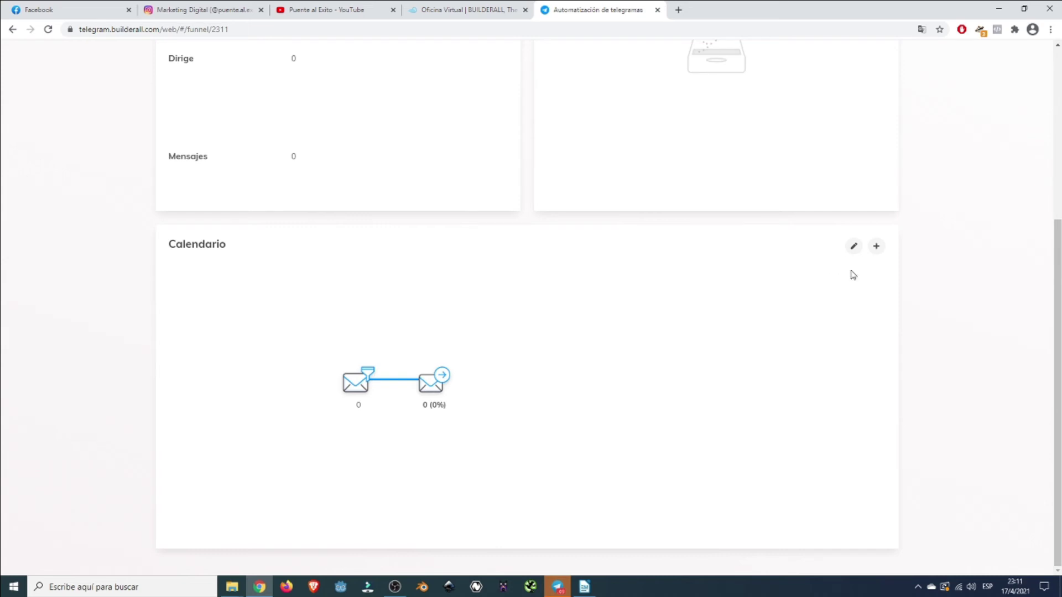
Add a Calendario message with the condition Enlace en el que se hizo clic and a delay of 1 minute.
{"action": "left_click", "coordinate": [877, 248]}
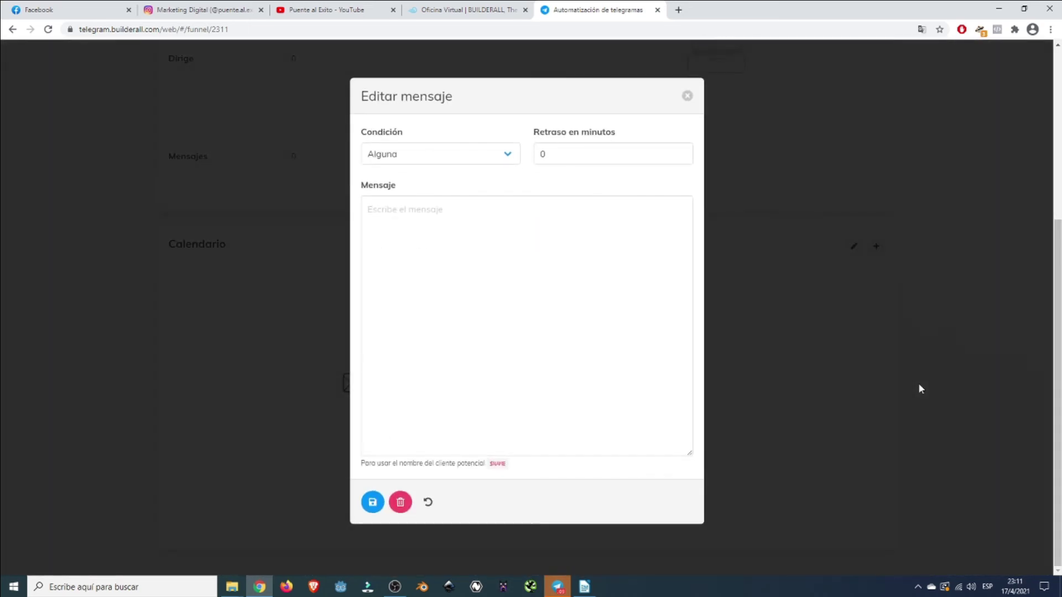
{"action": "left_click", "coordinate": [508, 160]}
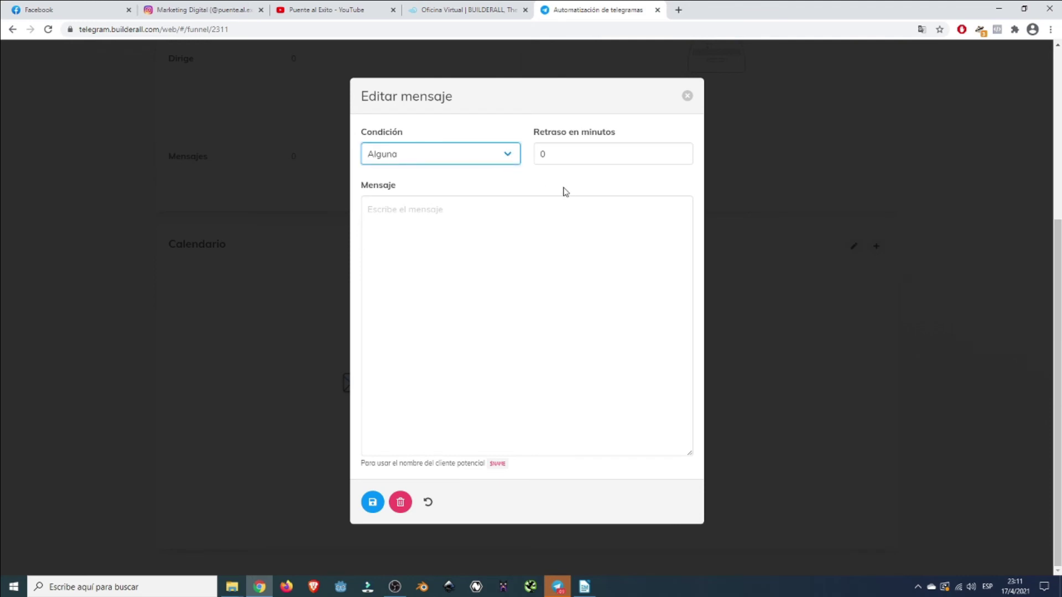
{"action": "left_click", "coordinate": [514, 166]}
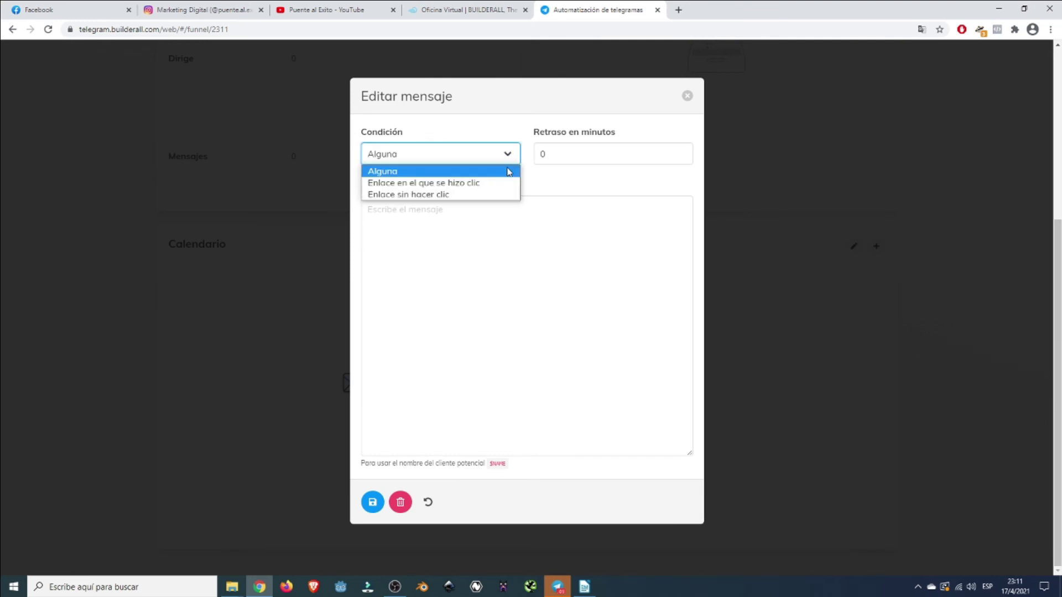
{"action": "left_click", "coordinate": [479, 184]}
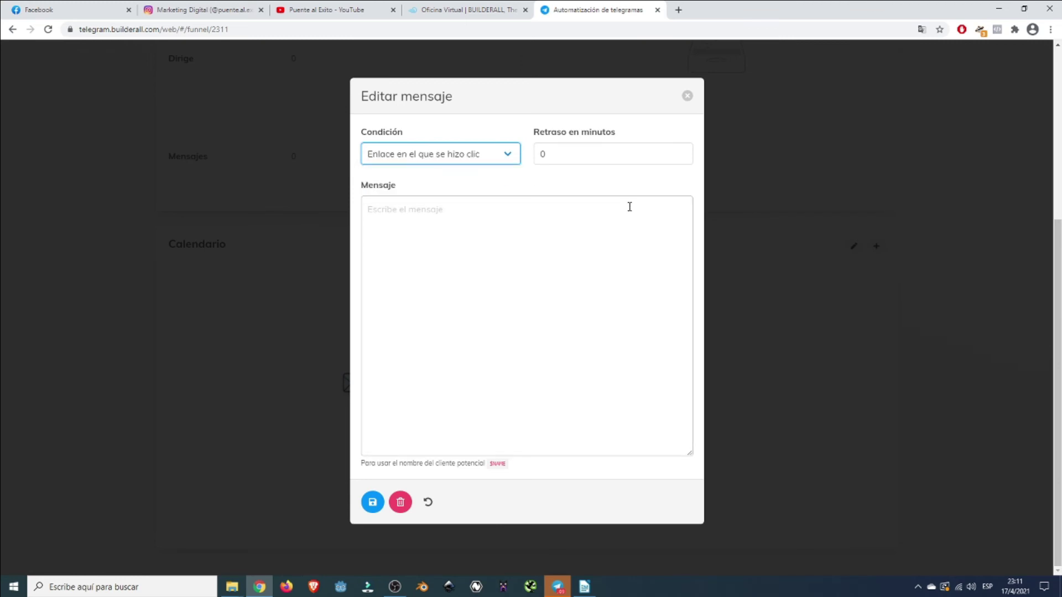
{"action": "left_click", "coordinate": [685, 160]}
{"action": "key", "text": "BackSpace"}
{"action": "type", "text": "1"}
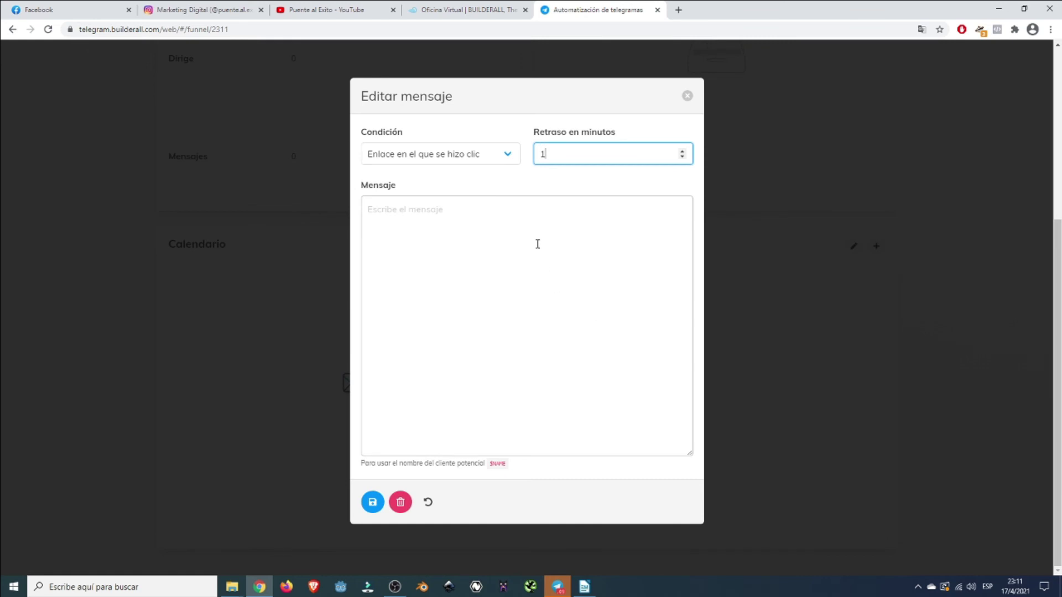
Paste the copied "Crea tu embudo de ventas" text as the message content and return to its beginning.
{"action": "left_click", "coordinate": [523, 220]}
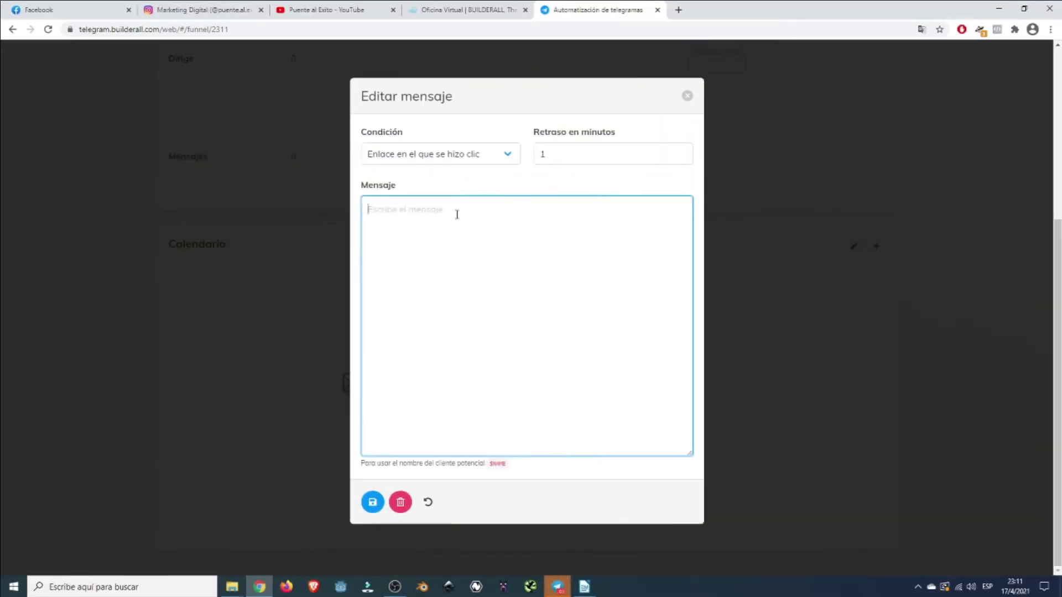
{"action": "key", "text": "ctrl+v"}
{"action": "scroll", "coordinate": [507, 330], "scroll_direction": "up", "scroll_amount": 10}
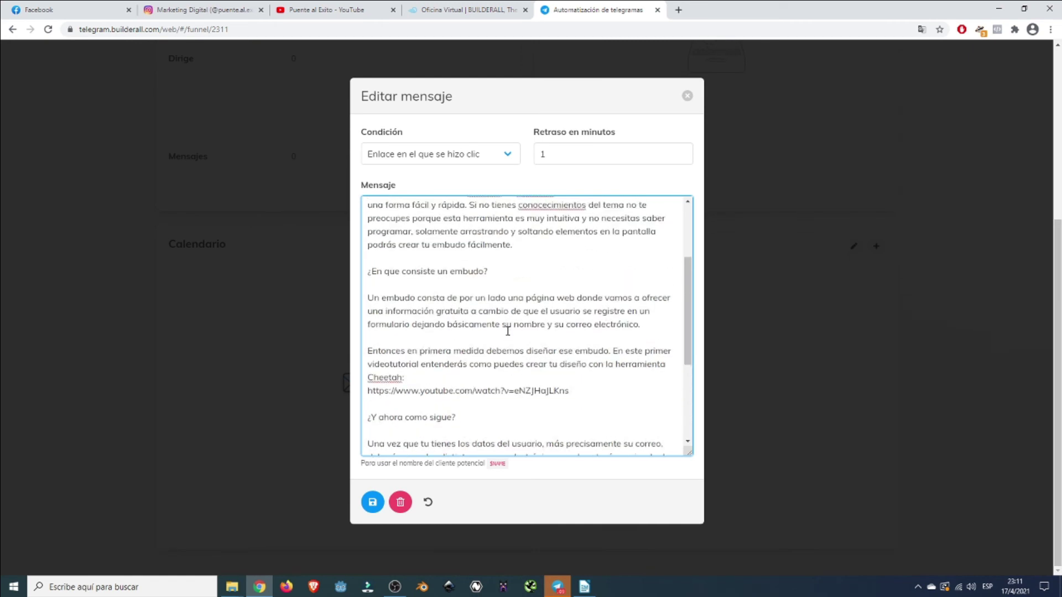
{"action": "scroll", "coordinate": [508, 331], "scroll_direction": "up", "scroll_amount": 3}
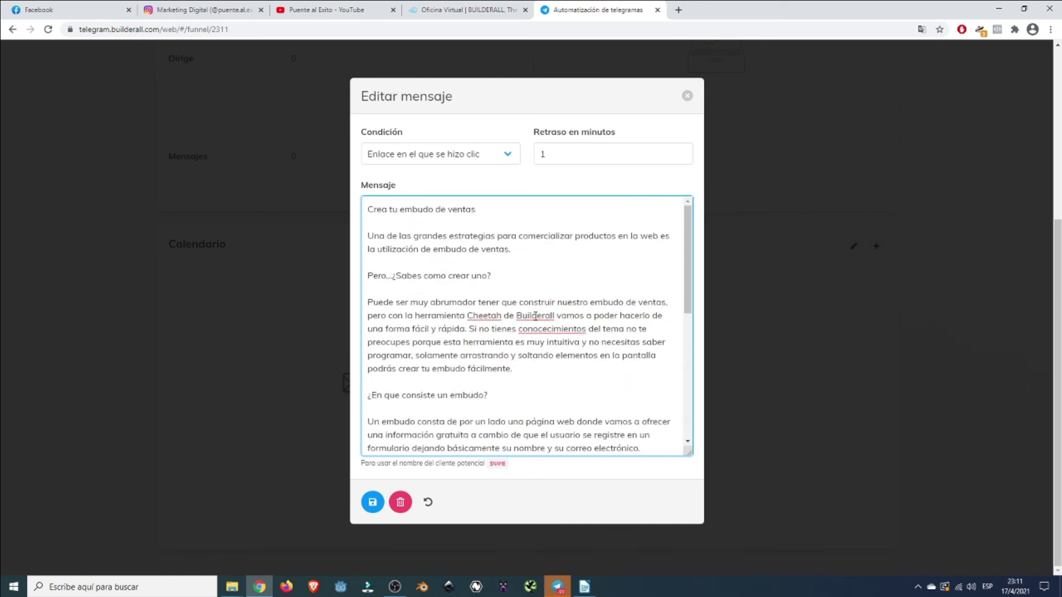
Review the sales funnel message, including the section on what a funnel consists of and the Cheetah and MailingBoss video links.
{"action": "scroll", "coordinate": [547, 323], "scroll_direction": "down", "scroll_amount": 2}
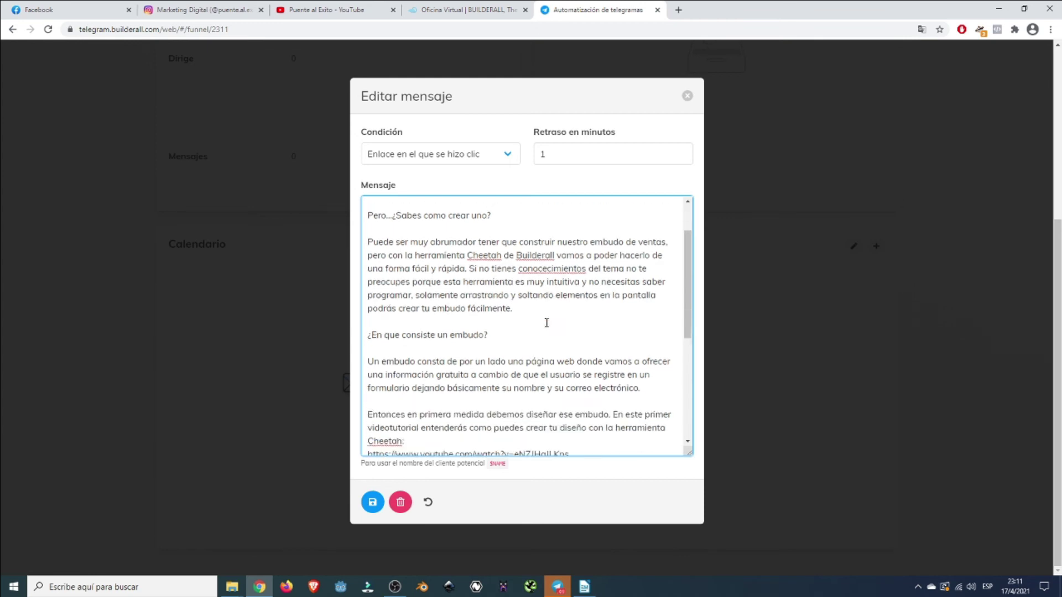
{"action": "scroll", "coordinate": [550, 321], "scroll_direction": "down", "scroll_amount": 1}
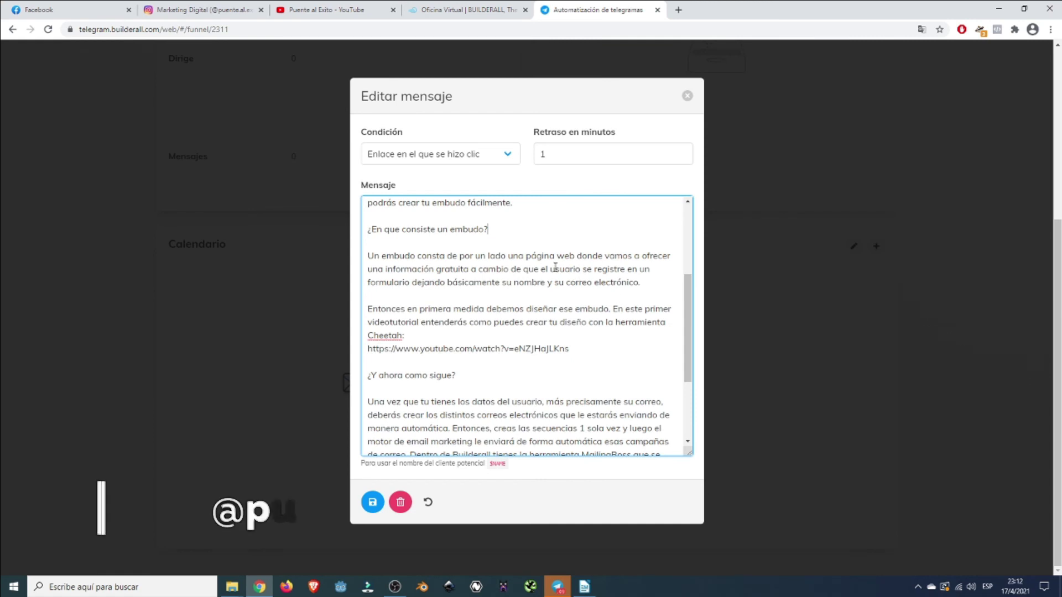
{"action": "left_click_drag", "start_coordinate": [496, 228], "coordinate": [367, 230]}
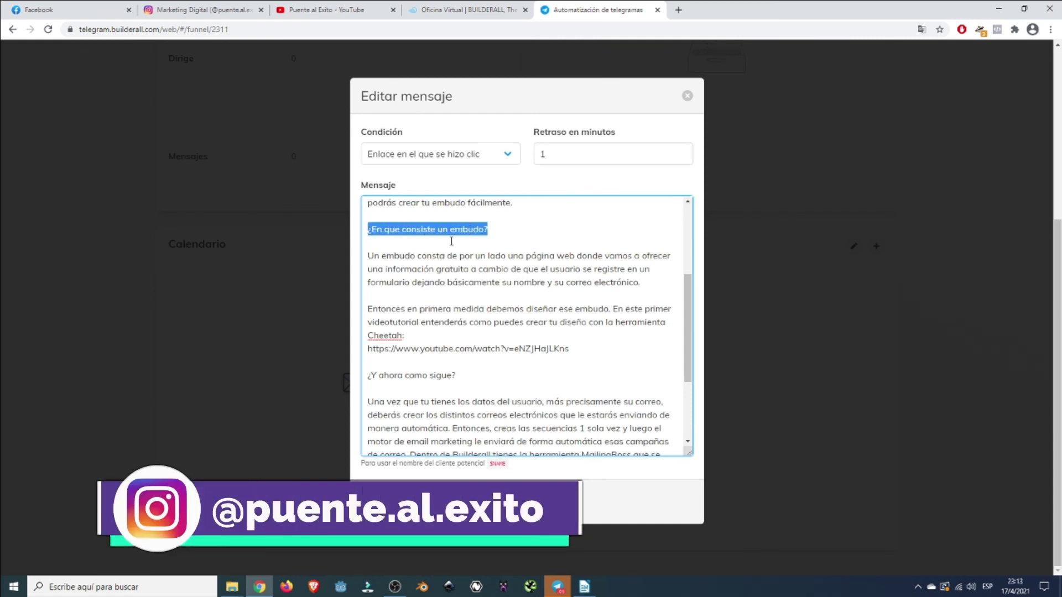
{"action": "left_click_drag", "start_coordinate": [468, 255], "coordinate": [473, 256]}
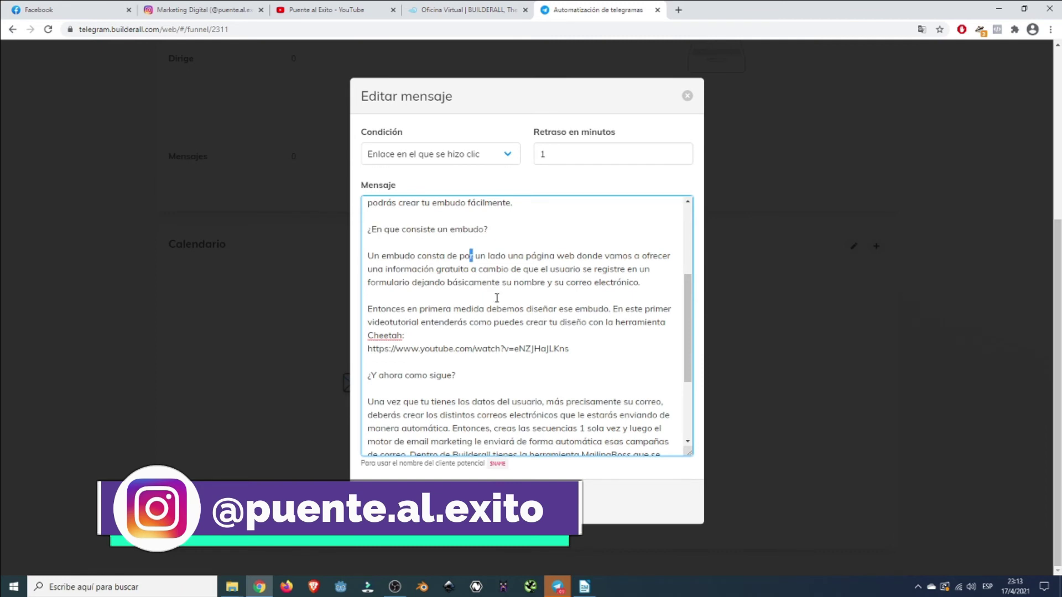
{"action": "left_click", "coordinate": [491, 340]}
{"action": "left_click_drag", "start_coordinate": [575, 350], "coordinate": [381, 348]}
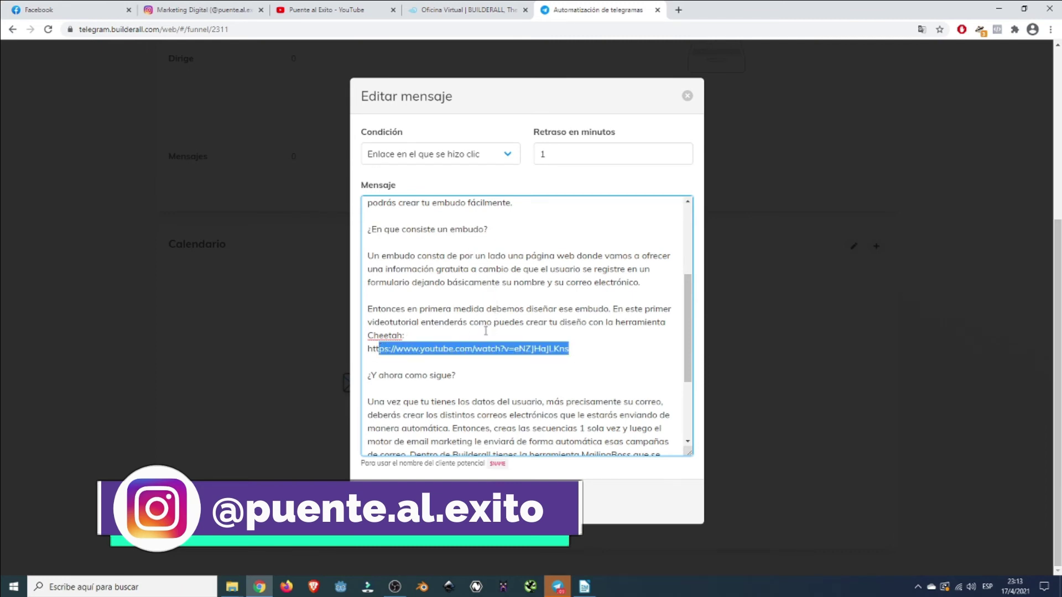
{"action": "left_click", "coordinate": [485, 334]}
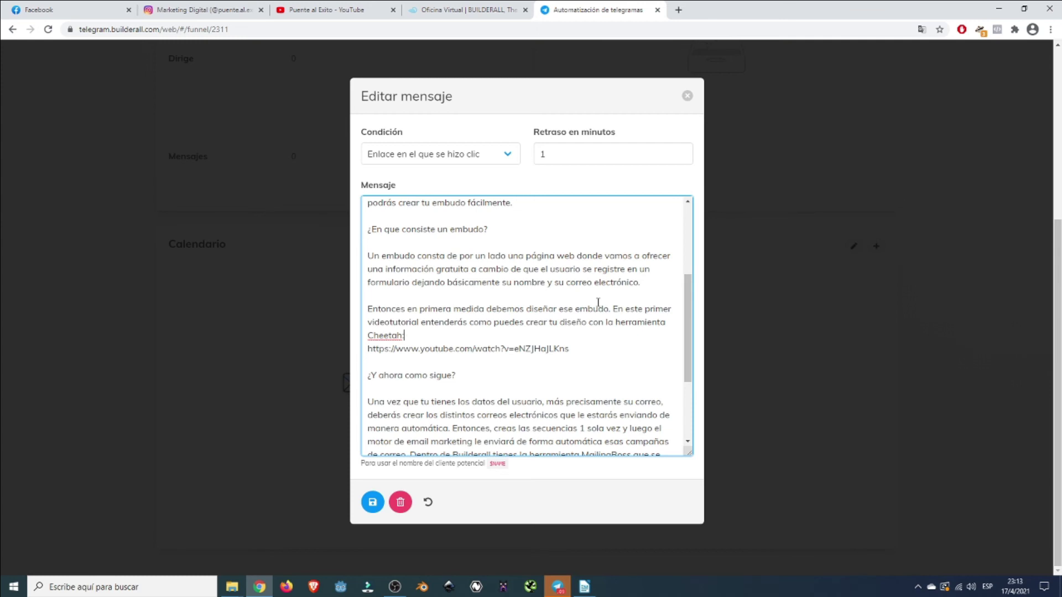
{"action": "scroll", "coordinate": [598, 302], "scroll_direction": "down", "scroll_amount": 3}
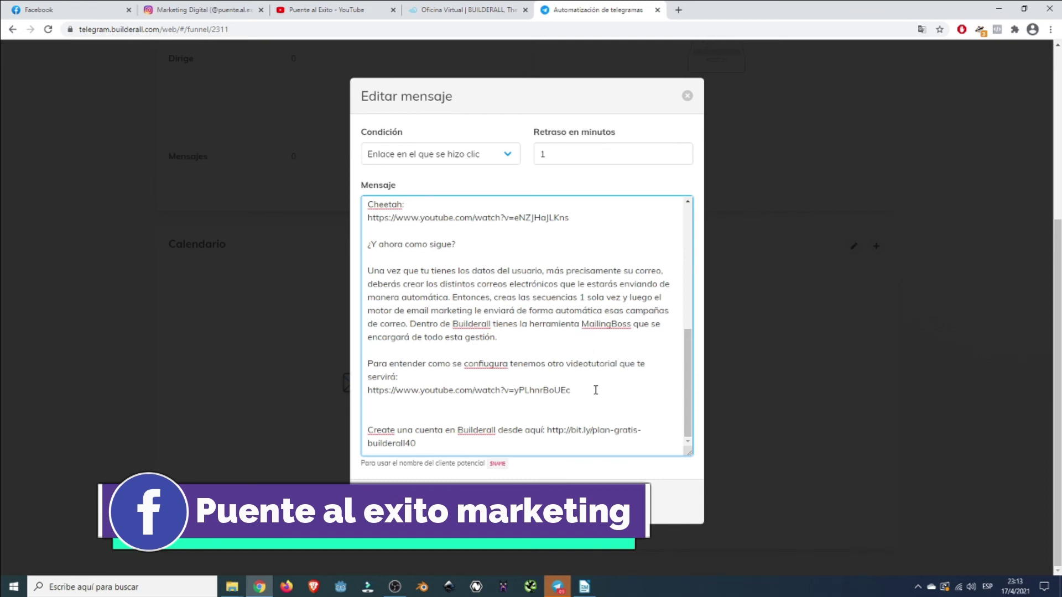
Put the Builderall account link on its own line, save the message and move its node lower in the Calendario.
{"action": "left_click", "coordinate": [547, 430]}
{"action": "key", "text": "Return"}
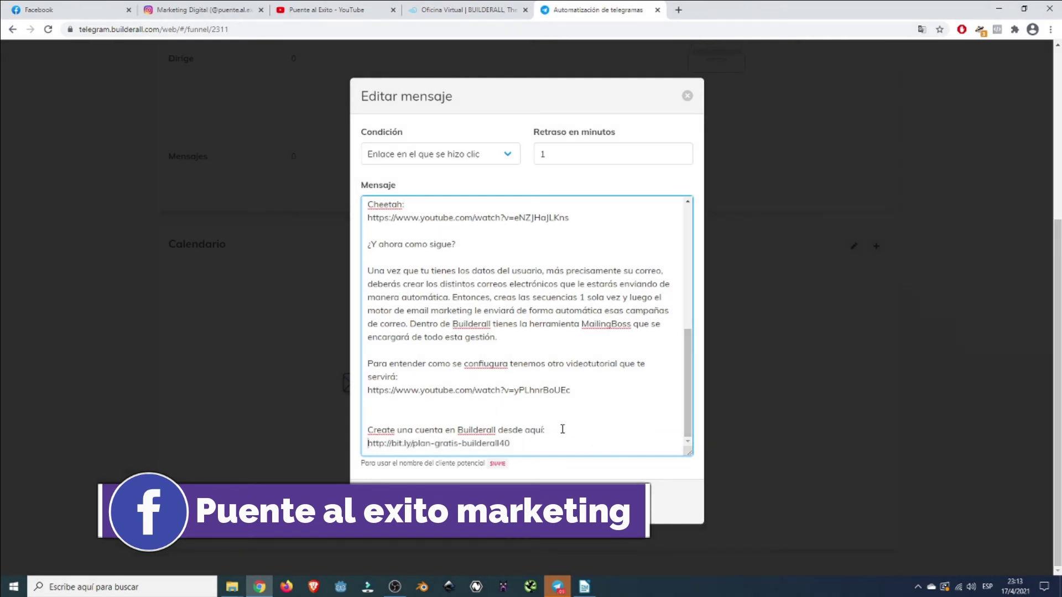
{"action": "left_click", "coordinate": [563, 430]}
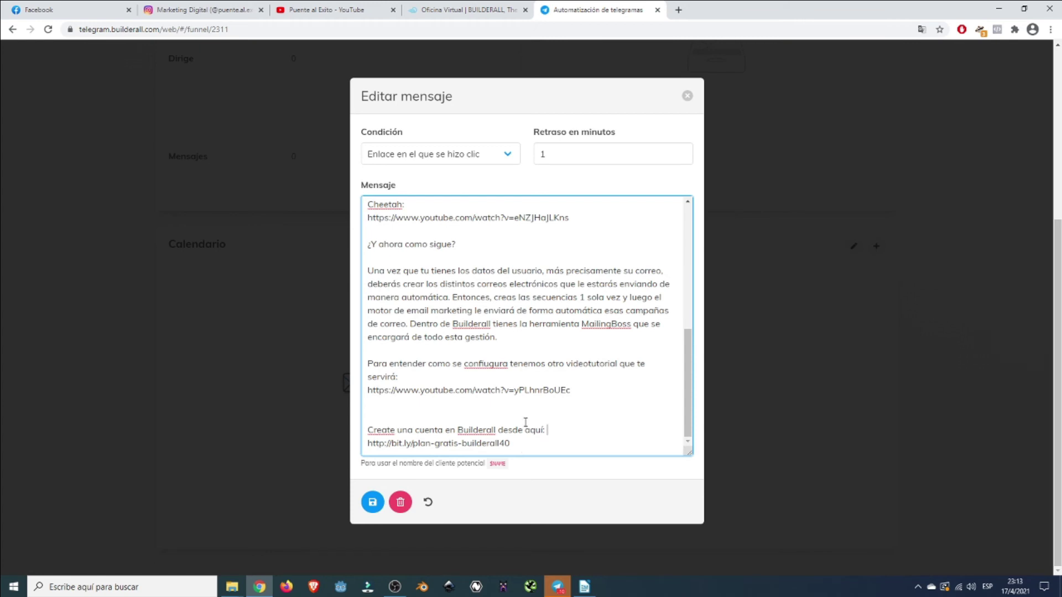
{"action": "scroll", "coordinate": [524, 437], "scroll_direction": "up", "scroll_amount": 2}
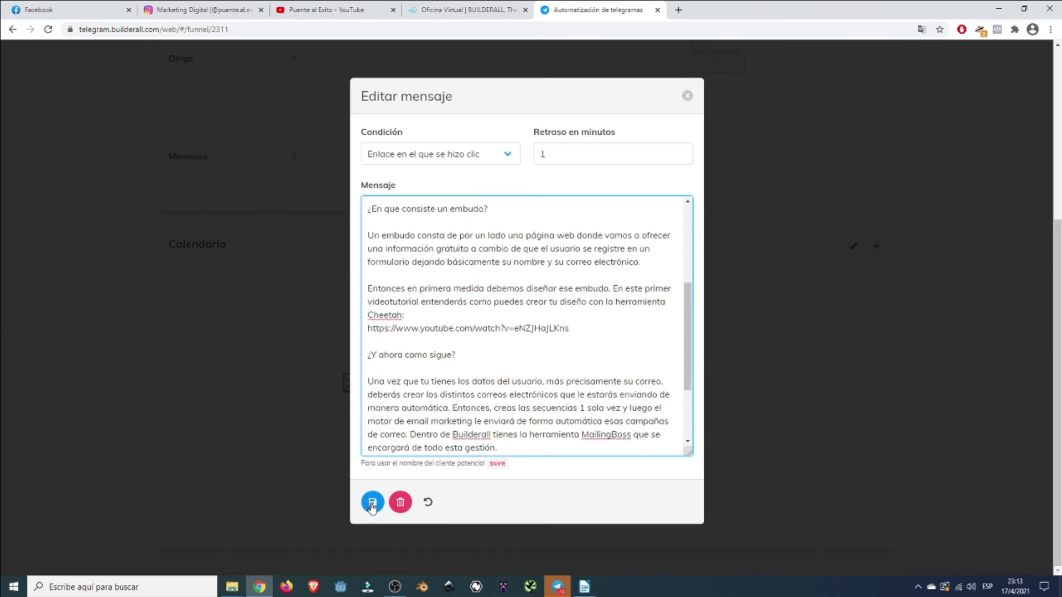
{"action": "left_click", "coordinate": [372, 503]}
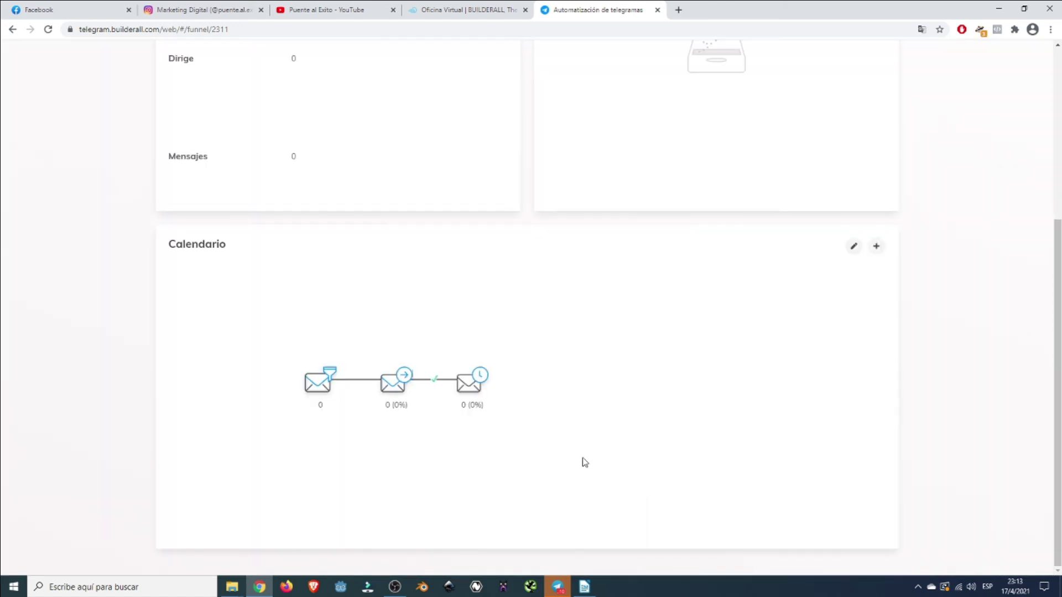
{"action": "left_click_drag", "start_coordinate": [470, 397], "coordinate": [470, 462]}
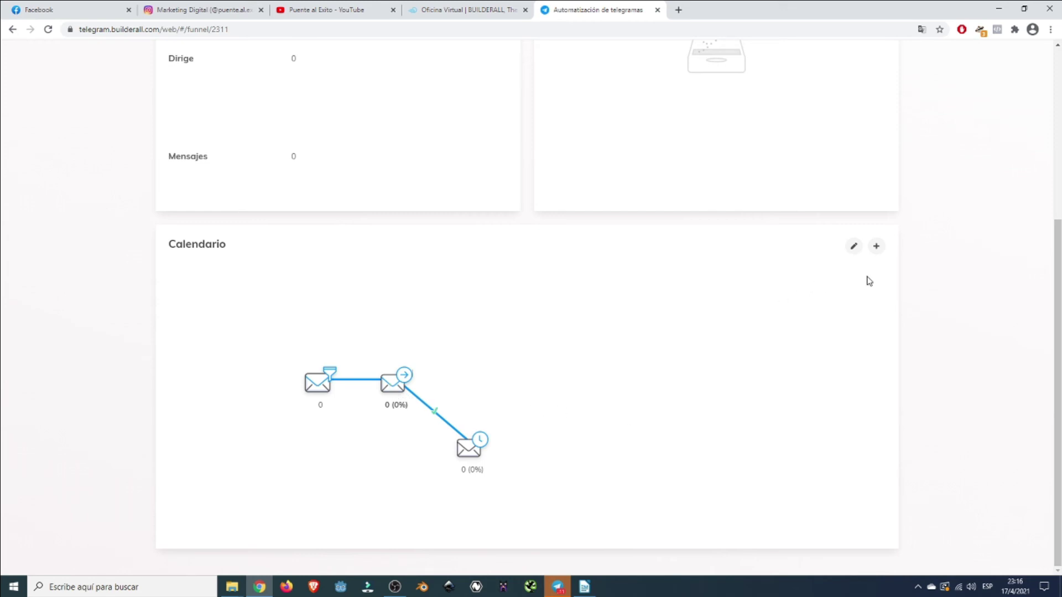
Add another Calendario message with the condition Enlace sin hacer clic and a delay of 5 minutes.
{"action": "left_click", "coordinate": [877, 249]}
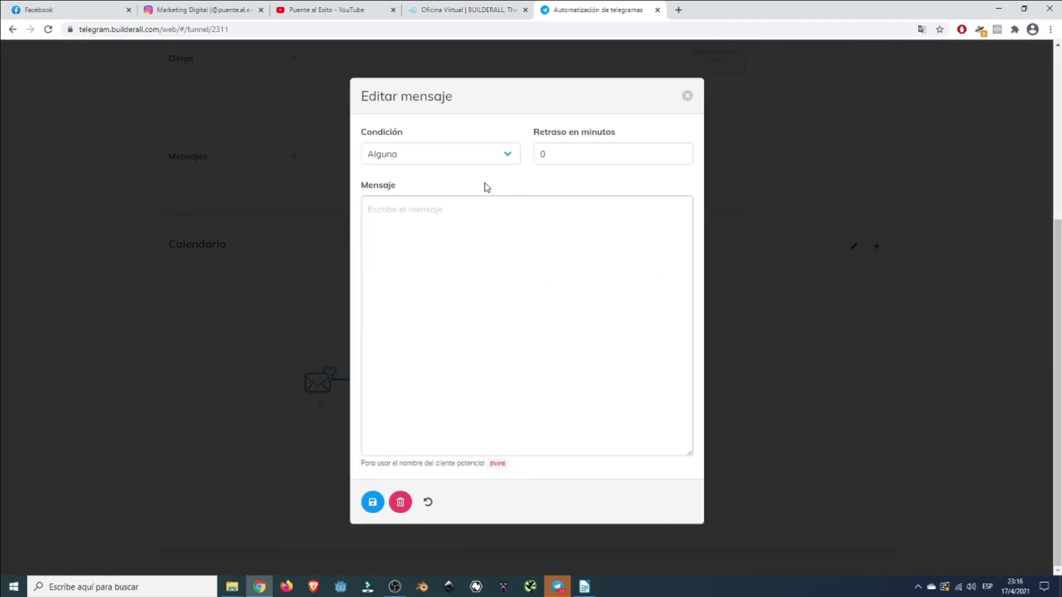
{"action": "left_click", "coordinate": [470, 160]}
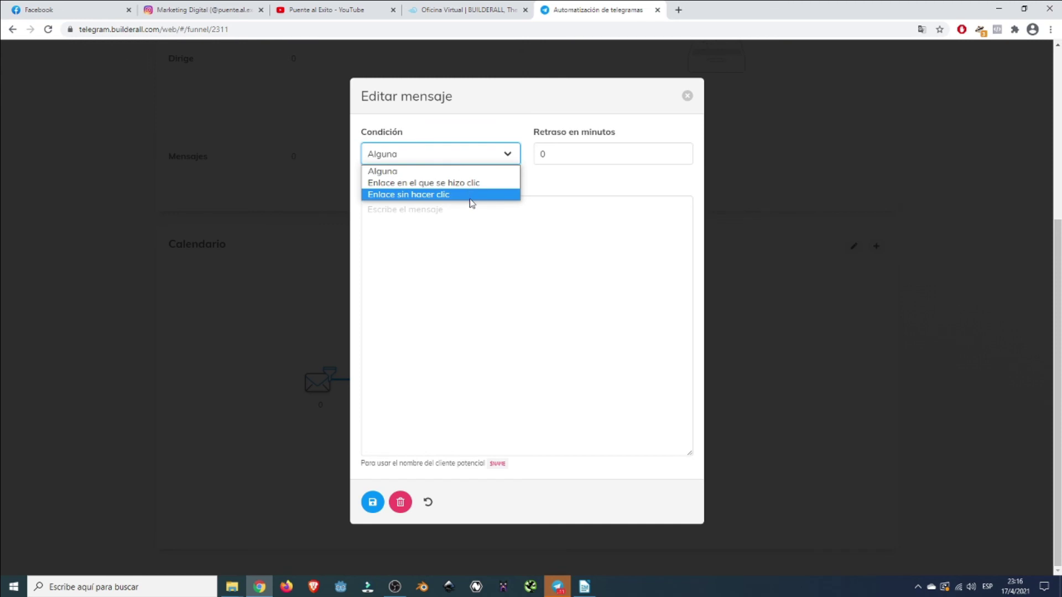
{"action": "left_click", "coordinate": [470, 194]}
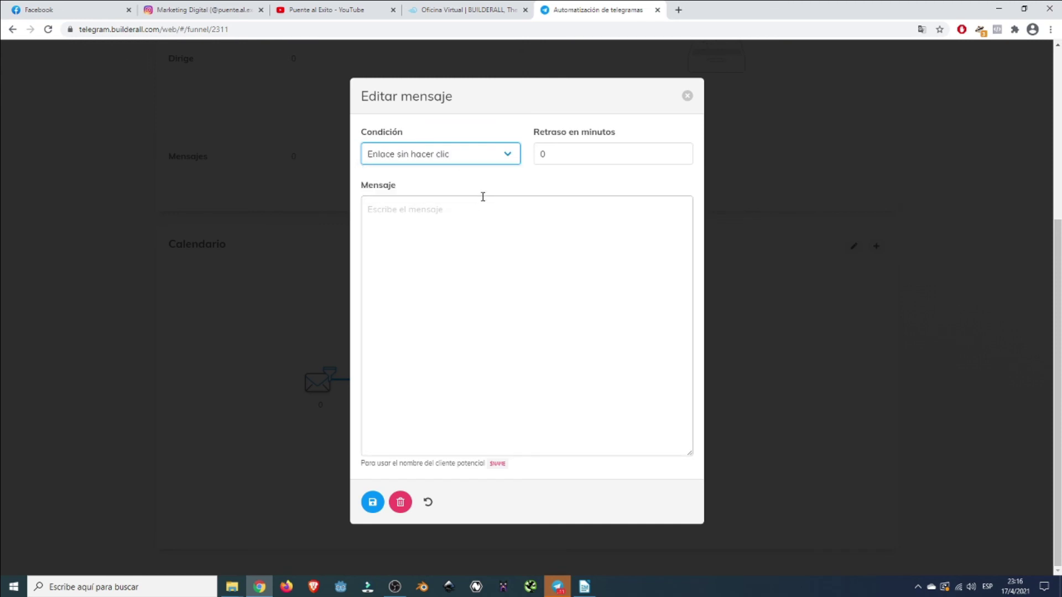
{"action": "double_click", "coordinate": [682, 151]}
{"action": "left_click", "coordinate": [683, 152]}
Paste the copied "Construye un sitio web desde cero" text as the message content.
{"action": "left_click", "coordinate": [519, 218]}
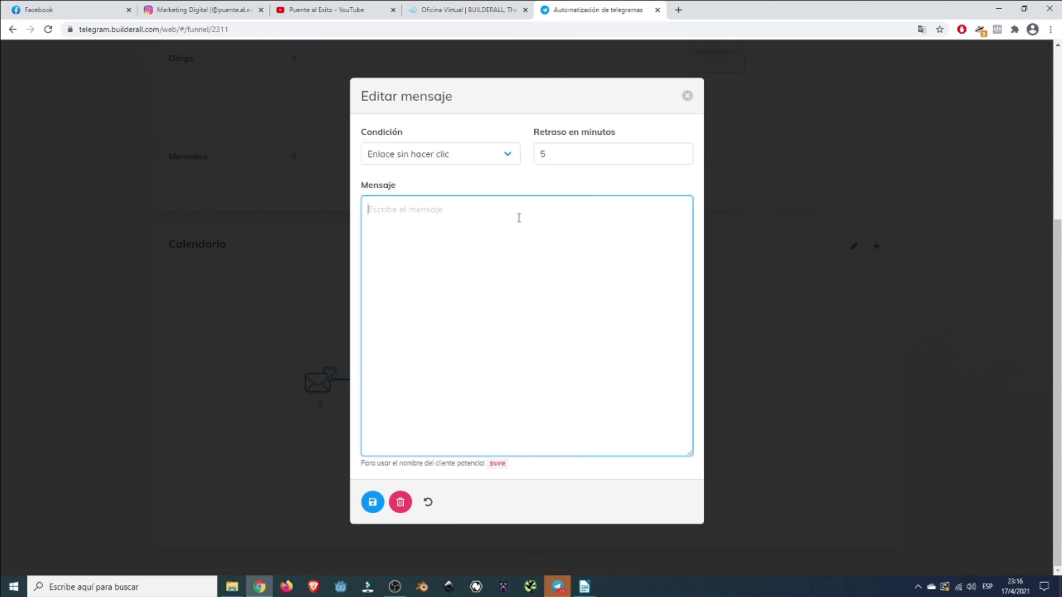
{"action": "key", "text": "ctrl+v"}
{"action": "scroll", "coordinate": [553, 338], "scroll_direction": "up", "scroll_amount": 5}
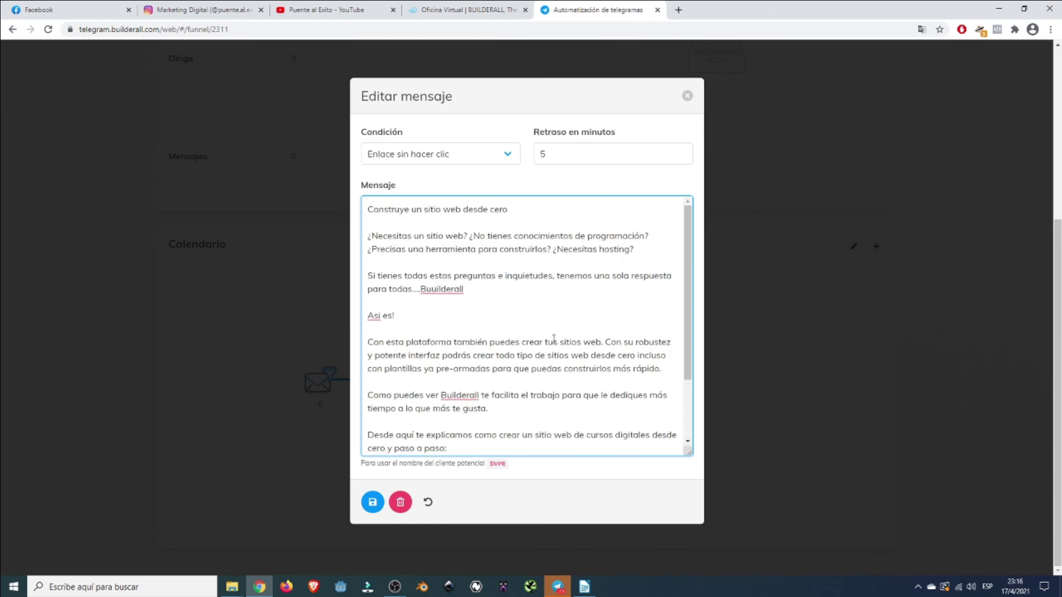
Correct "Buuilderall" to "Builderall" in the message and put the bit.ly account link on its own line.
{"action": "scroll", "coordinate": [504, 307], "scroll_direction": "down", "scroll_amount": 1}
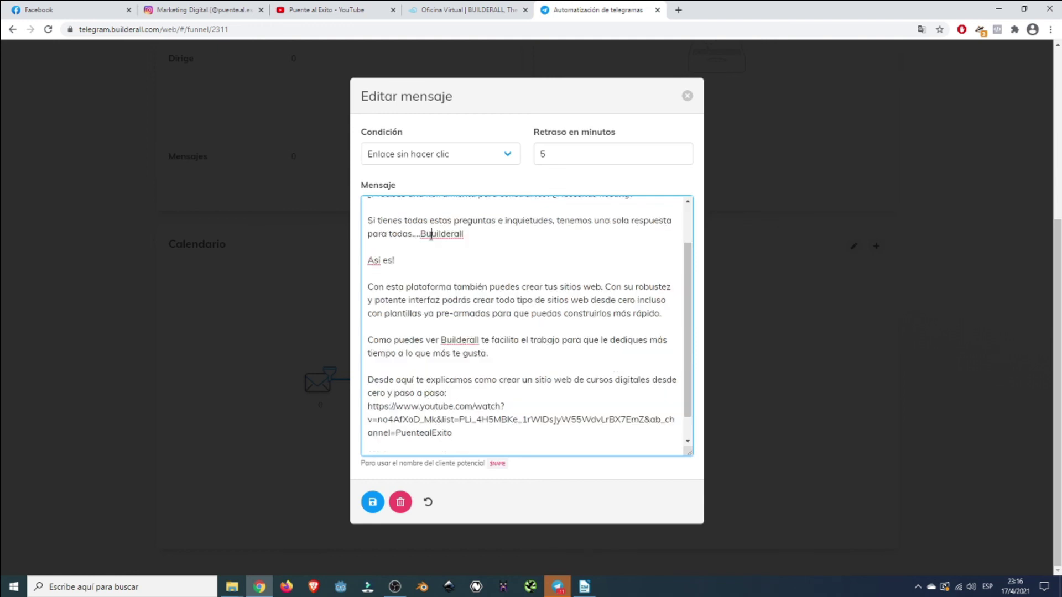
{"action": "left_click", "coordinate": [431, 237]}
{"action": "key", "text": "BackSpace"}
{"action": "scroll", "coordinate": [520, 318], "scroll_direction": "down", "scroll_amount": 1}
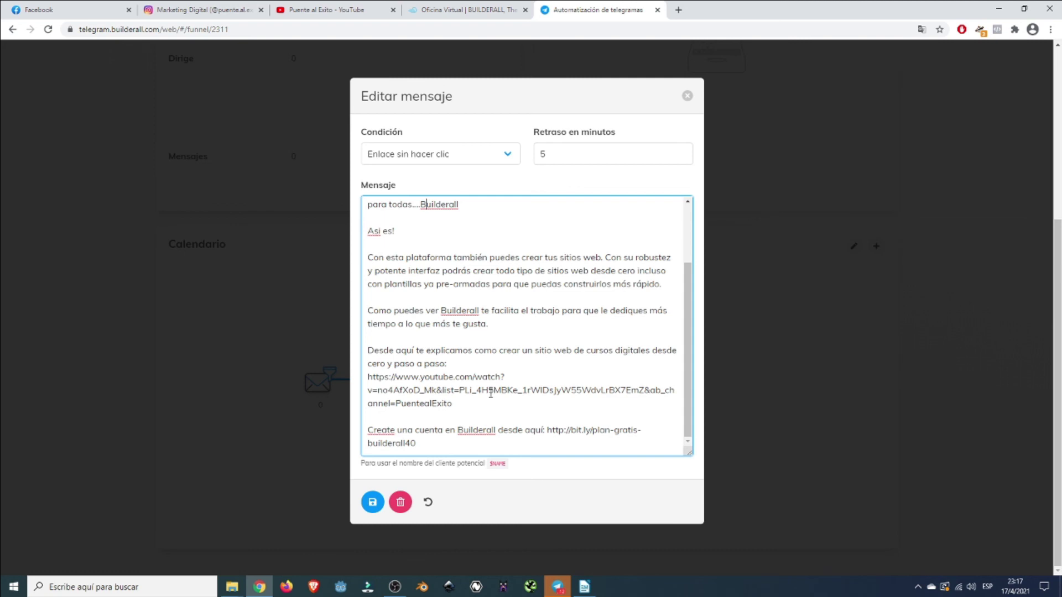
{"action": "key", "text": "Return"}
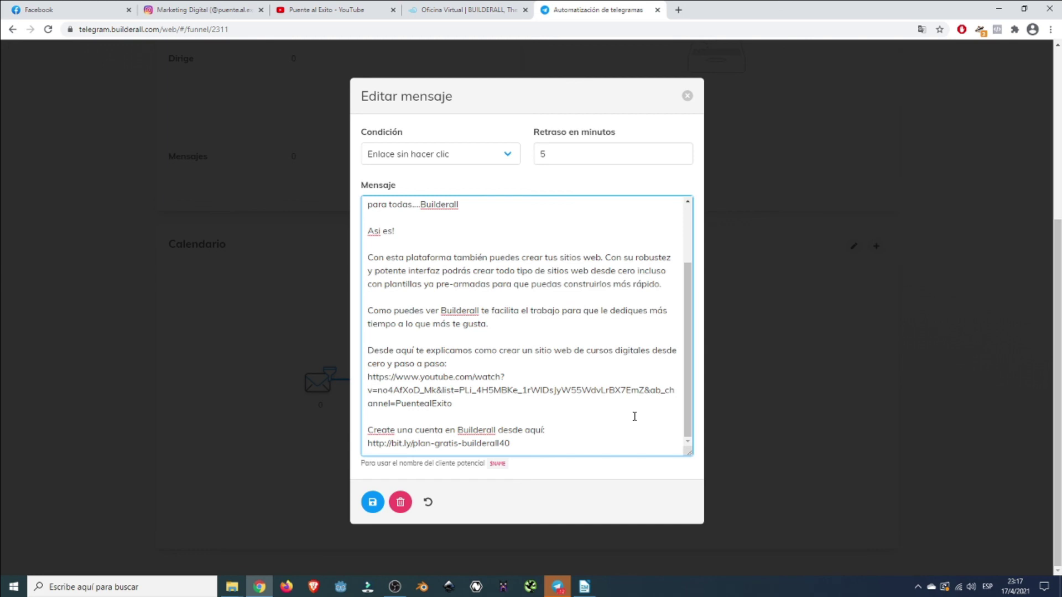
{"action": "left_click_drag", "start_coordinate": [510, 443], "coordinate": [366, 440]}
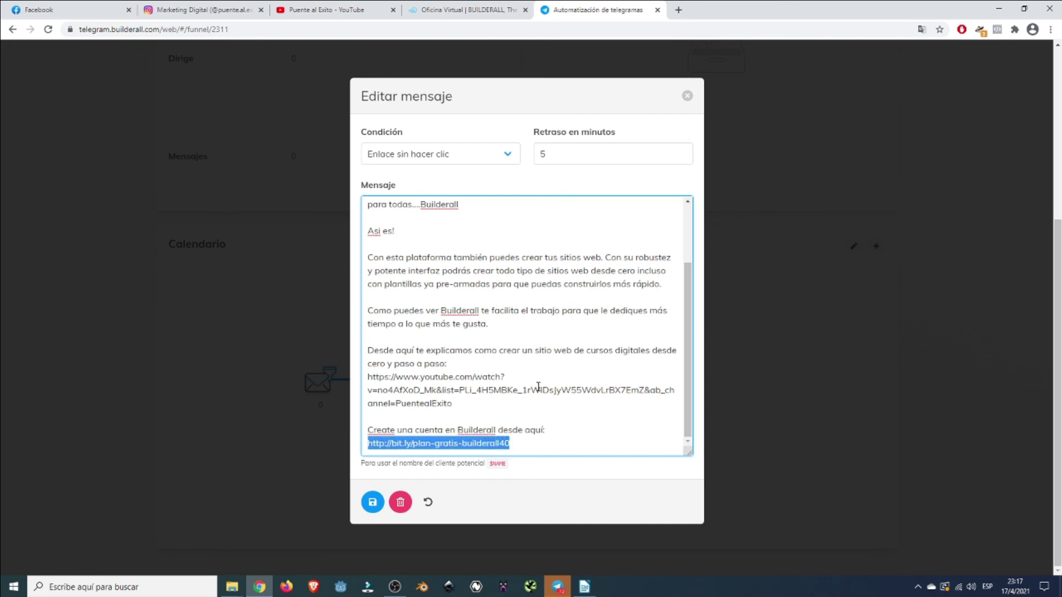
{"action": "left_click", "coordinate": [596, 409]}
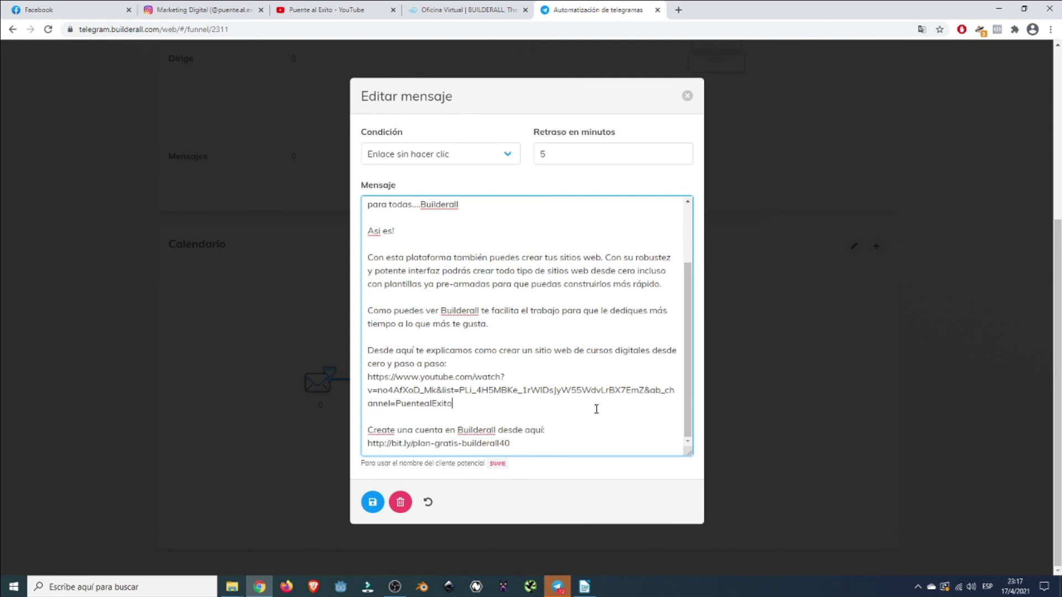
{"action": "scroll", "coordinate": [596, 409], "scroll_direction": "up", "scroll_amount": 3}
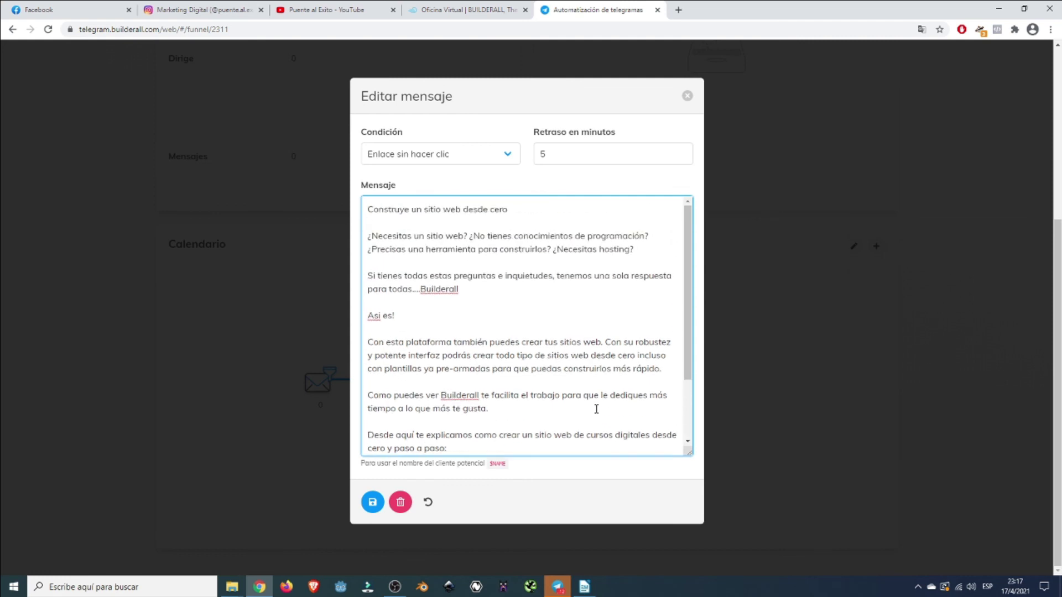
Save the message and spread the two conditional message nodes further apart vertically in the Calendario.
{"action": "left_click", "coordinate": [372, 503]}
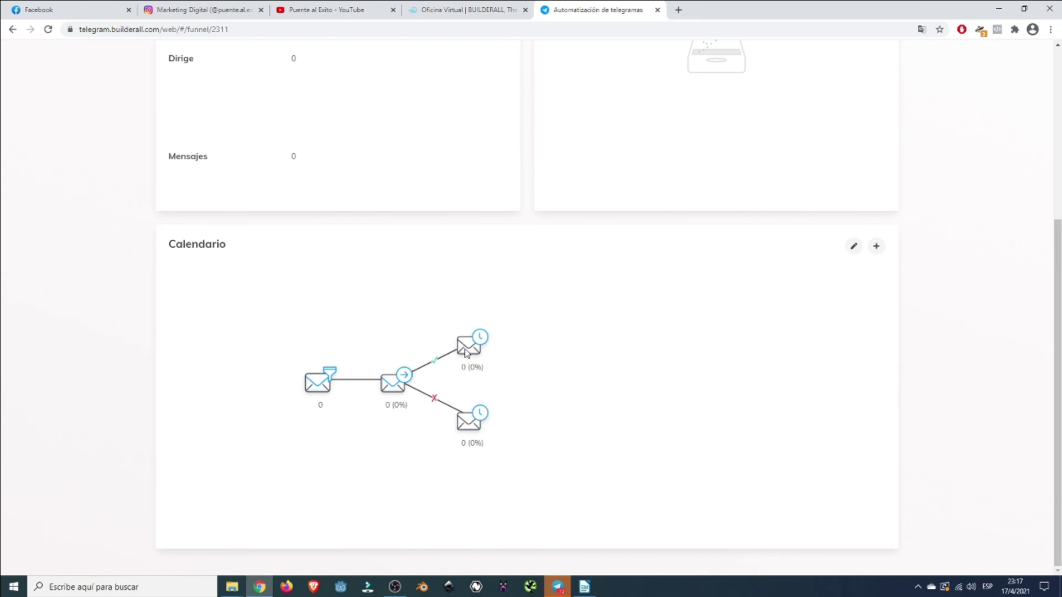
{"action": "left_click_drag", "start_coordinate": [468, 347], "coordinate": [468, 326]}
{"action": "left_click_drag", "start_coordinate": [475, 428], "coordinate": [476, 449]}
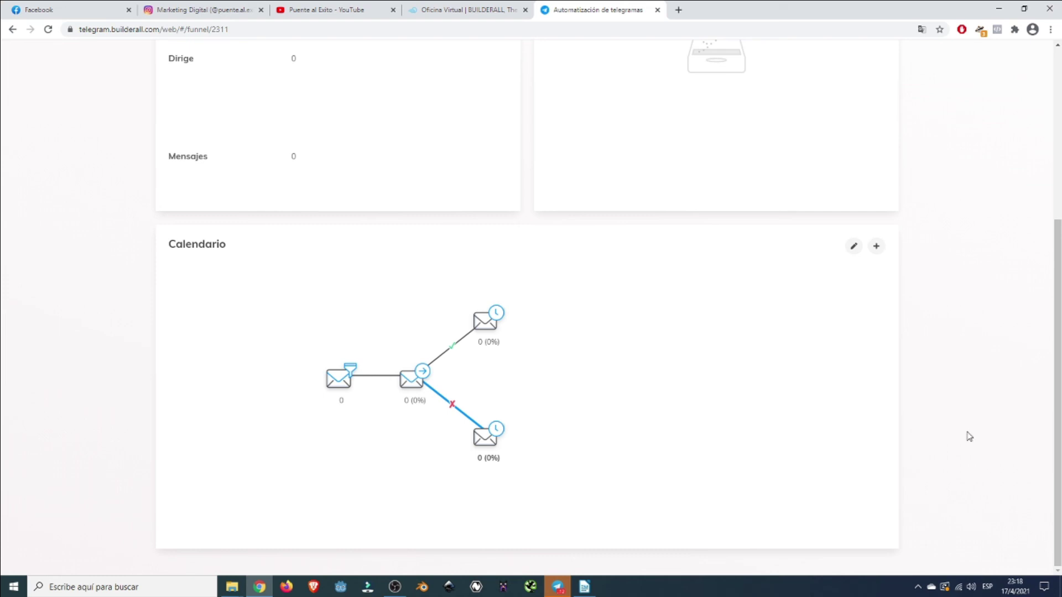
Copy the Embudo de Ventas Builderall funnel link, load it in a new browser tab, and open the bot in Telegram Desktop.
{"action": "scroll", "coordinate": [969, 437], "scroll_direction": "up", "scroll_amount": 5}
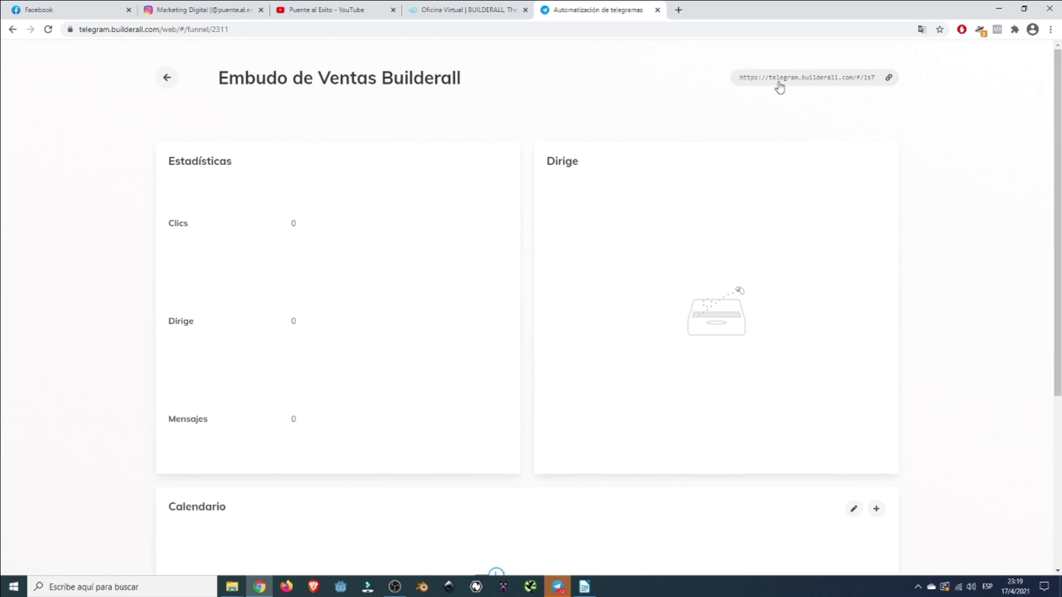
{"action": "left_click", "coordinate": [678, 10]}
{"action": "right_click", "coordinate": [453, 30]}
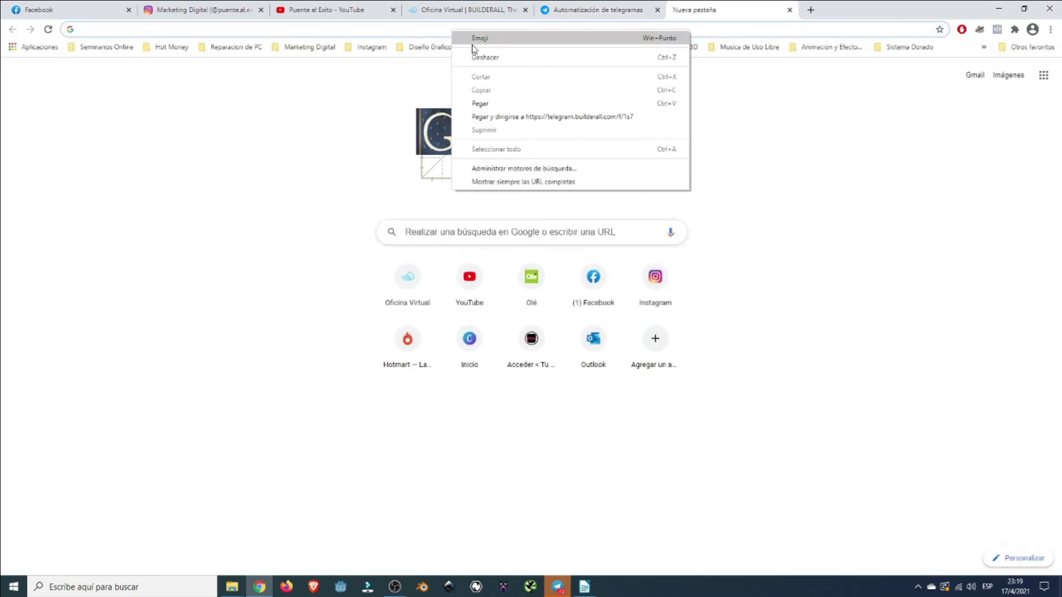
{"action": "left_click", "coordinate": [525, 117]}
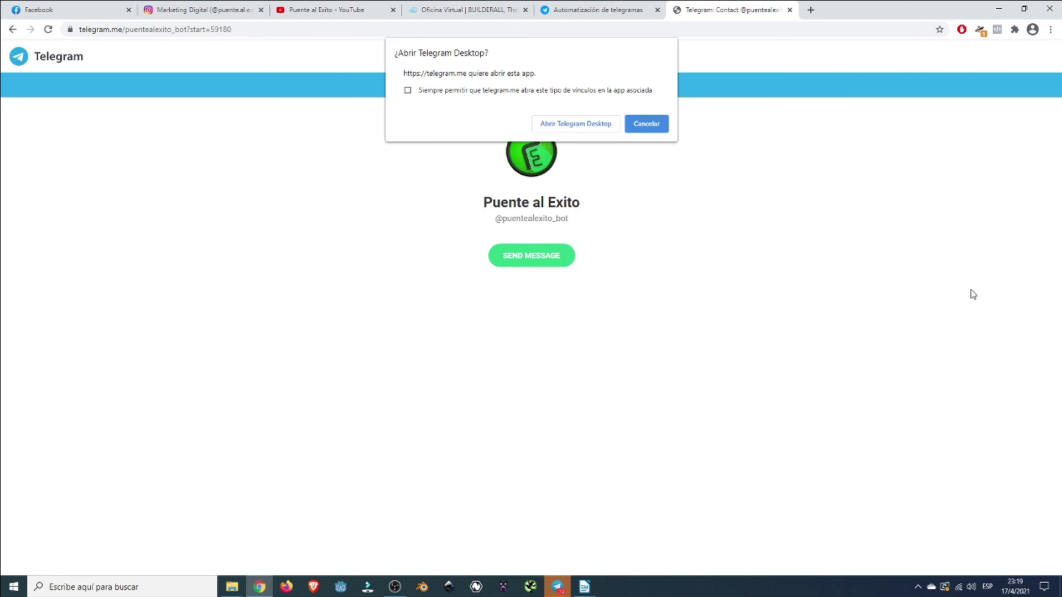
{"action": "left_click", "coordinate": [574, 125]}
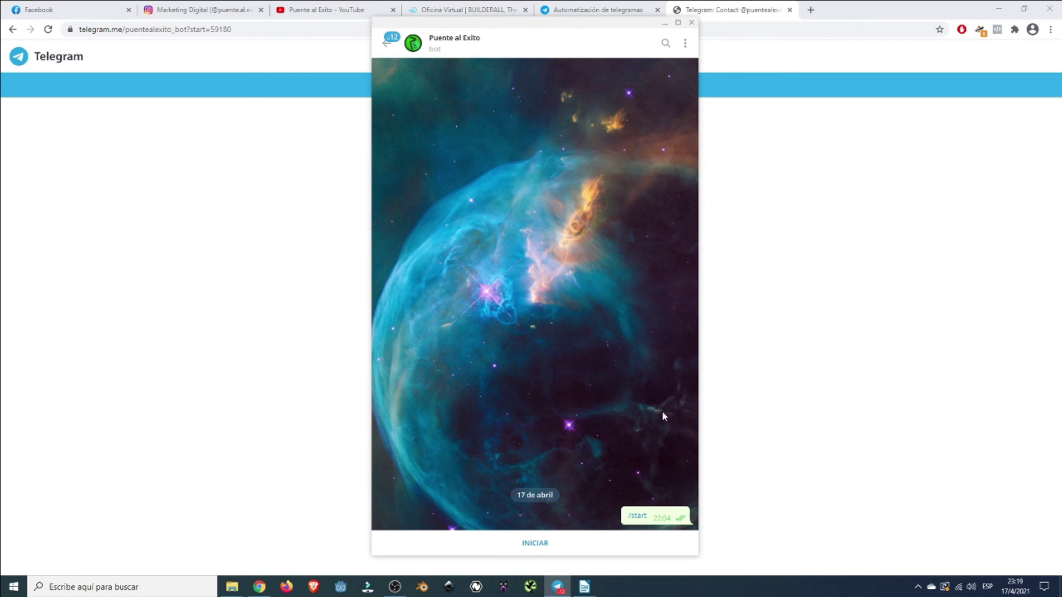
Start the Puente al Exito bot and open the free Builderall account link in its welcome message.
{"action": "left_click", "coordinate": [542, 549]}
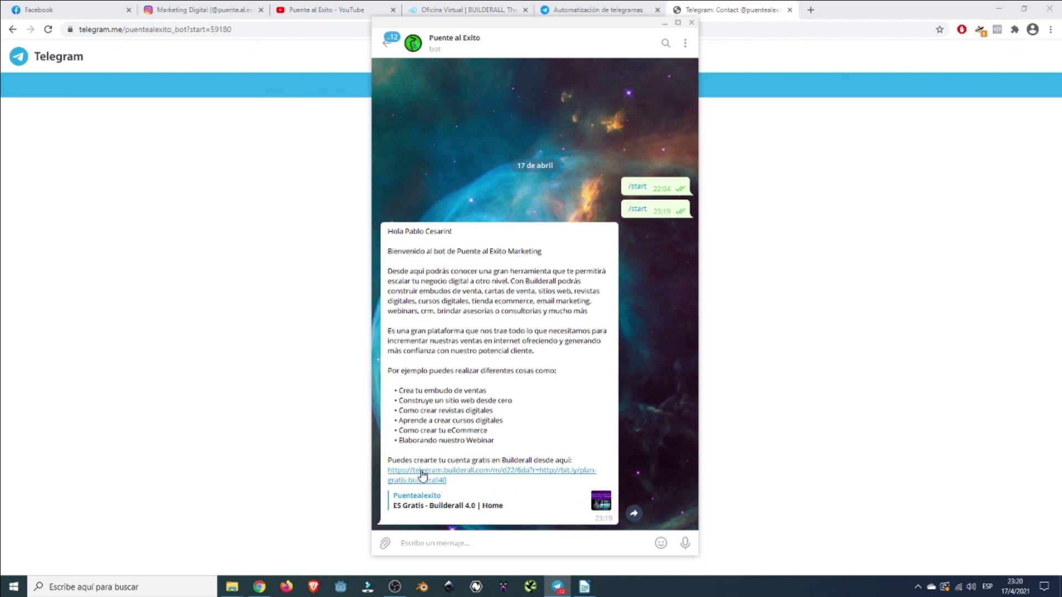
{"action": "left_click", "coordinate": [476, 471]}
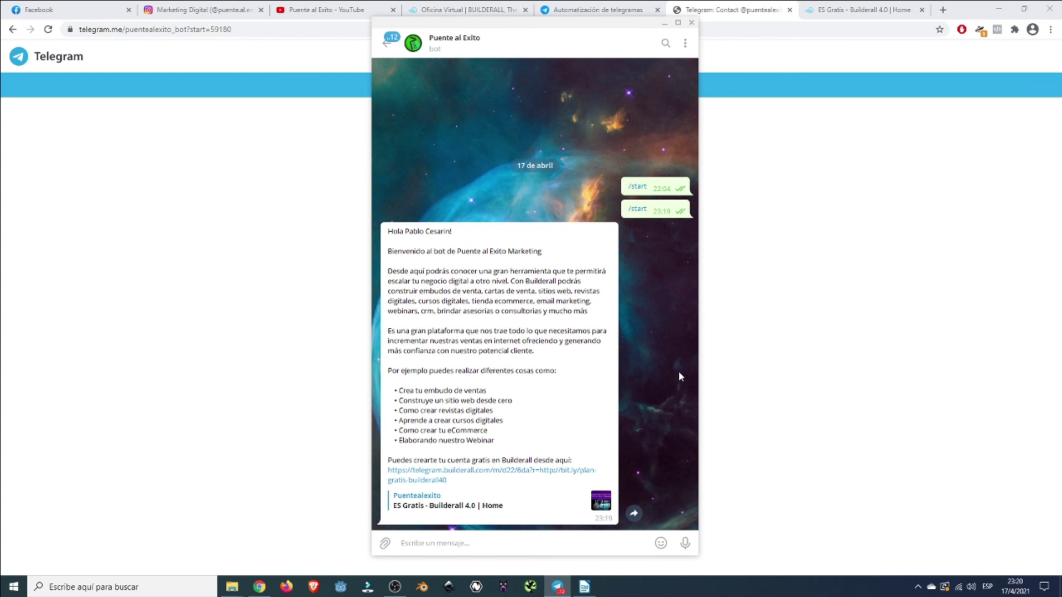
Review the delayed "Crea tu embudo de ventas" message in the bot chat, including its video tutorial and account links.
{"action": "scroll", "coordinate": [564, 359], "scroll_direction": "down", "scroll_amount": 6}
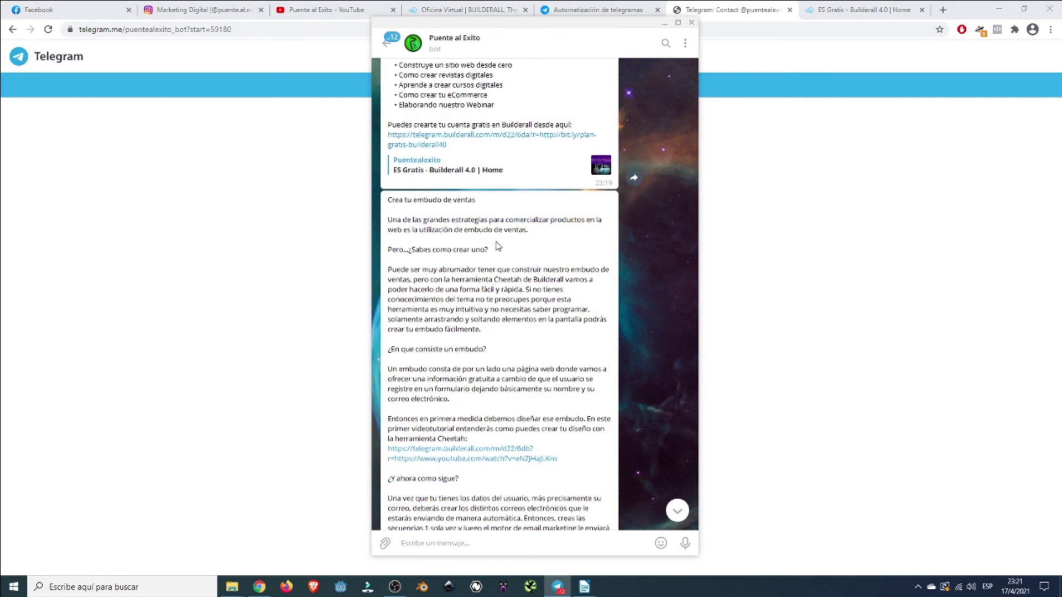
{"action": "scroll", "coordinate": [435, 224], "scroll_direction": "down", "scroll_amount": 1}
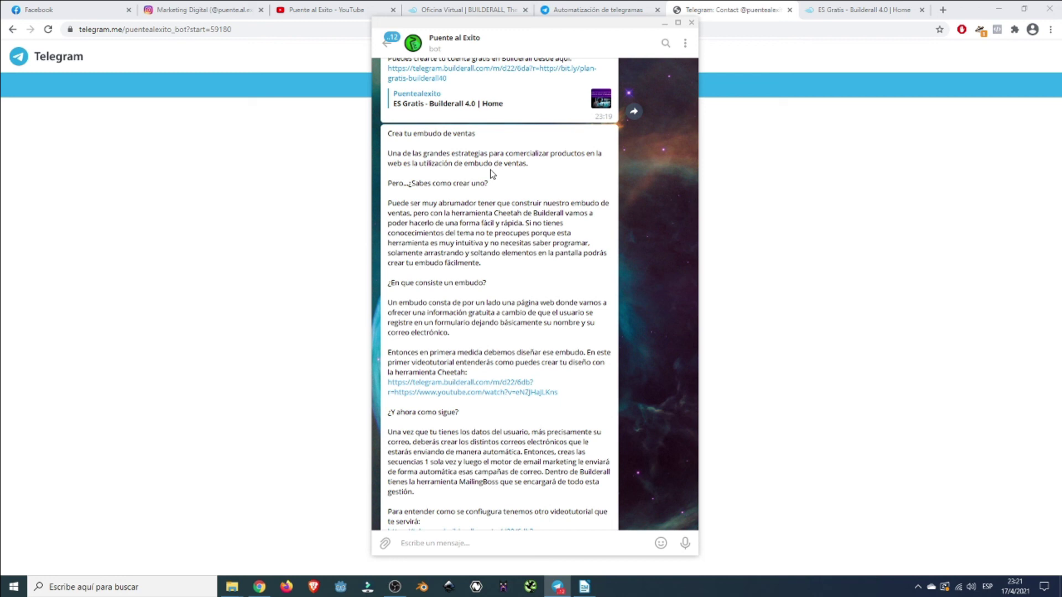
{"action": "scroll", "coordinate": [491, 174], "scroll_direction": "down", "scroll_amount": 2}
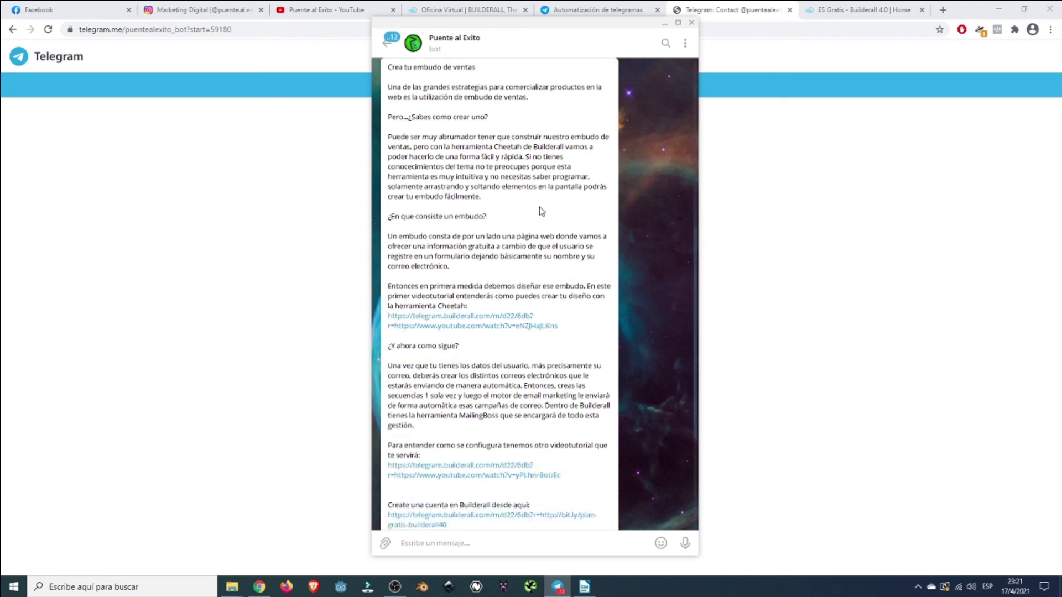
{"action": "scroll", "coordinate": [519, 289], "scroll_direction": "down", "scroll_amount": 1}
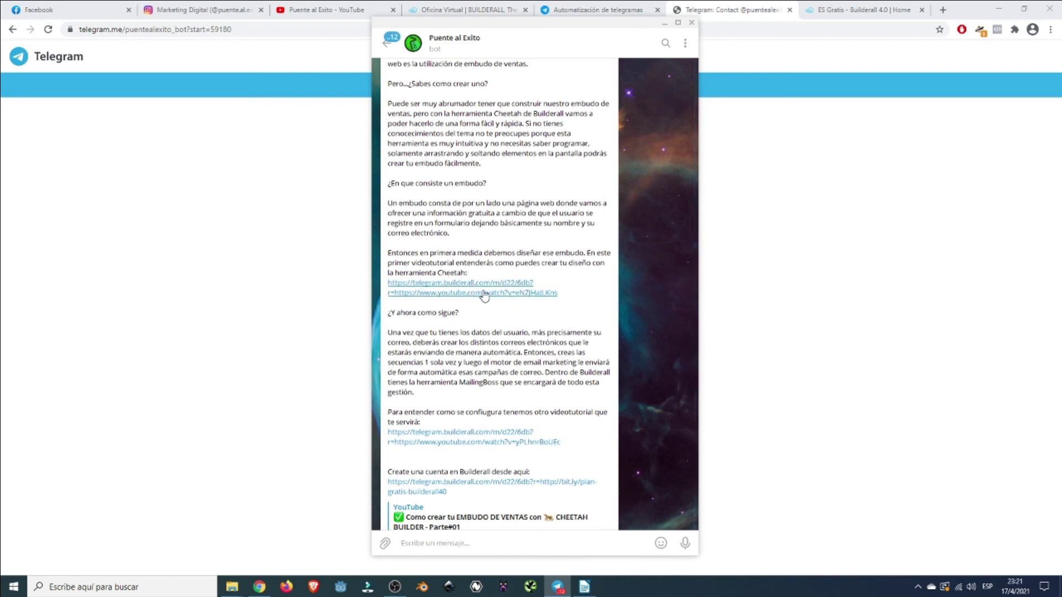